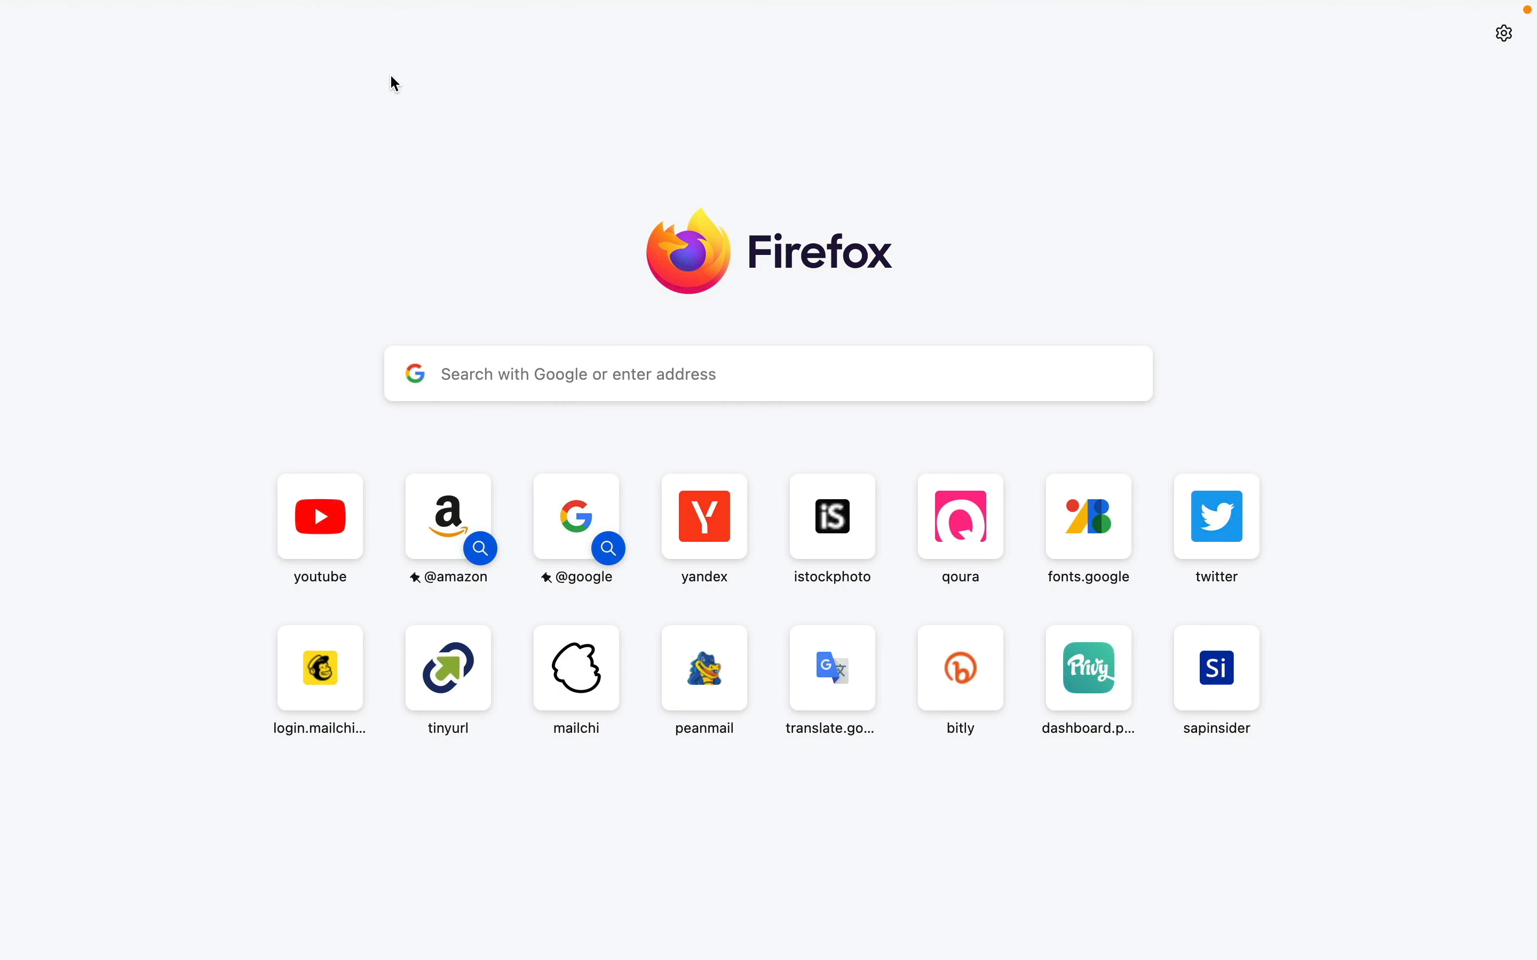
- Load quora.com in a Firefox tab to bring up the Quora login page
{"action": "mouse_move", "coordinate": [397, 14]}
{"action": "type", "text": "q"}
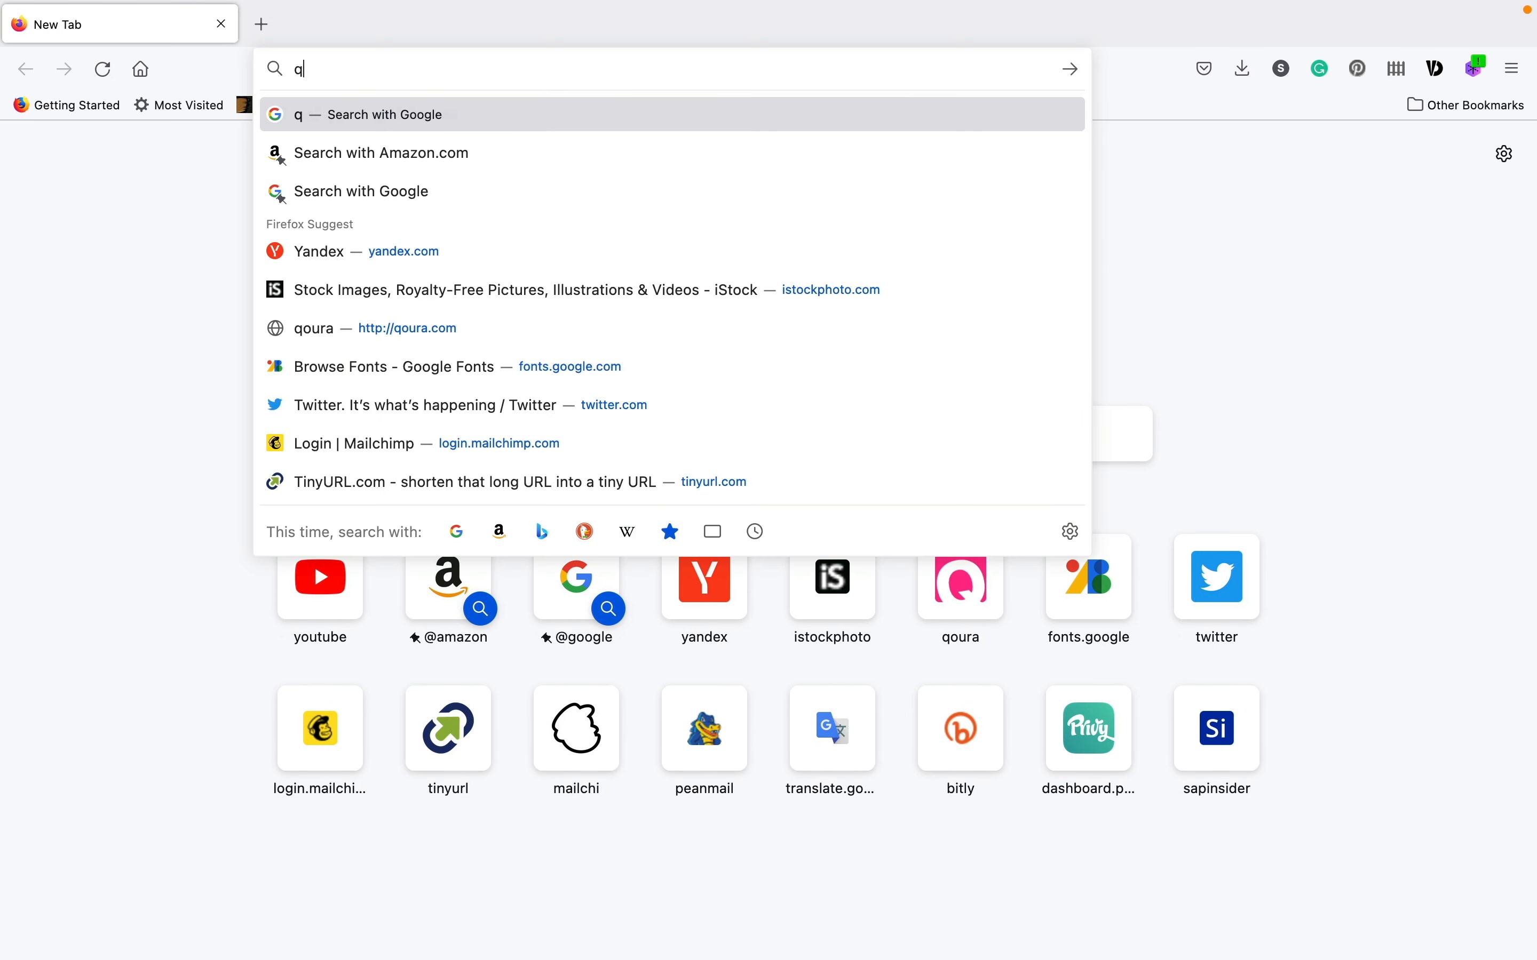
{"action": "type", "text": "uora.com"}
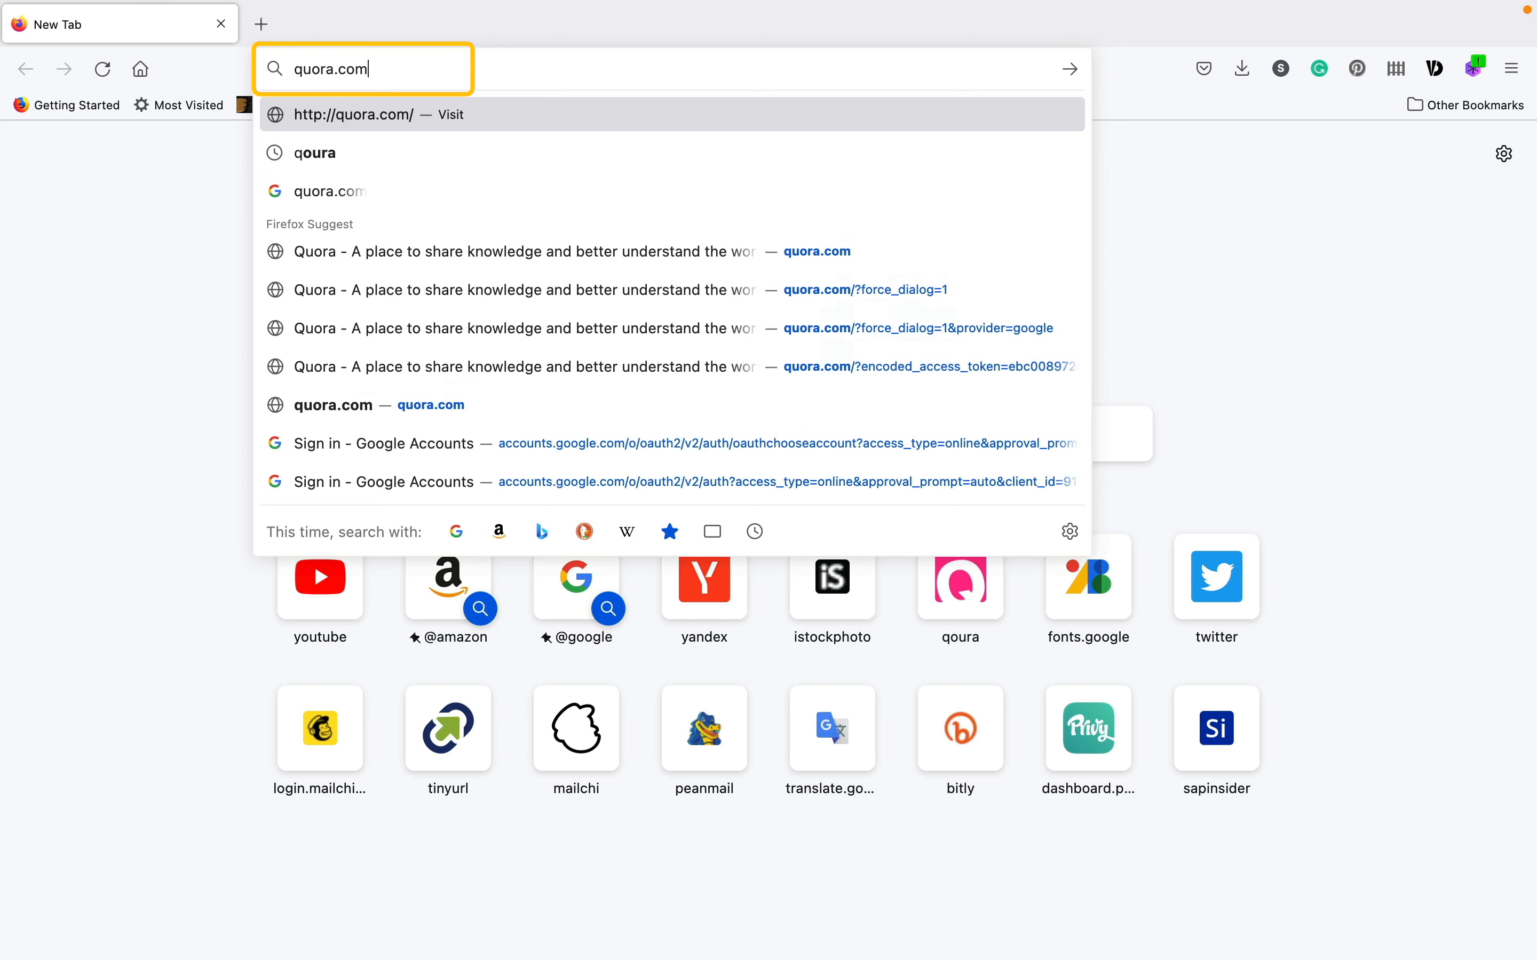
{"action": "key", "text": "Return"}
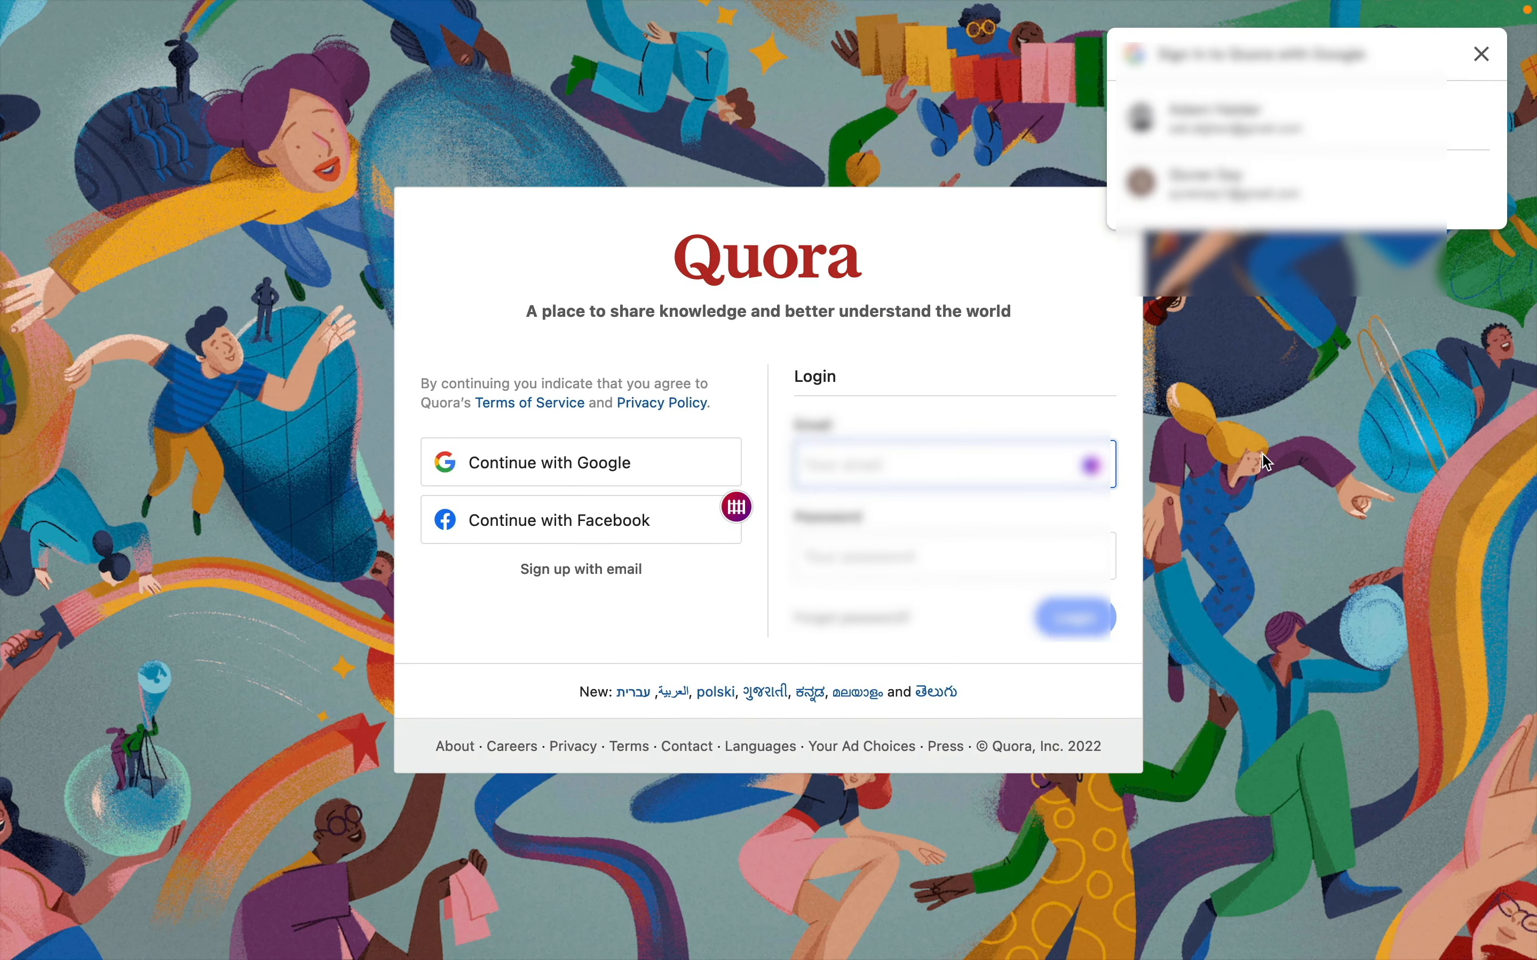
- Dismiss the Google sign-in prompt, browse Discover Spaces, and open the Create a Space form
{"action": "left_click", "coordinate": [1483, 54]}
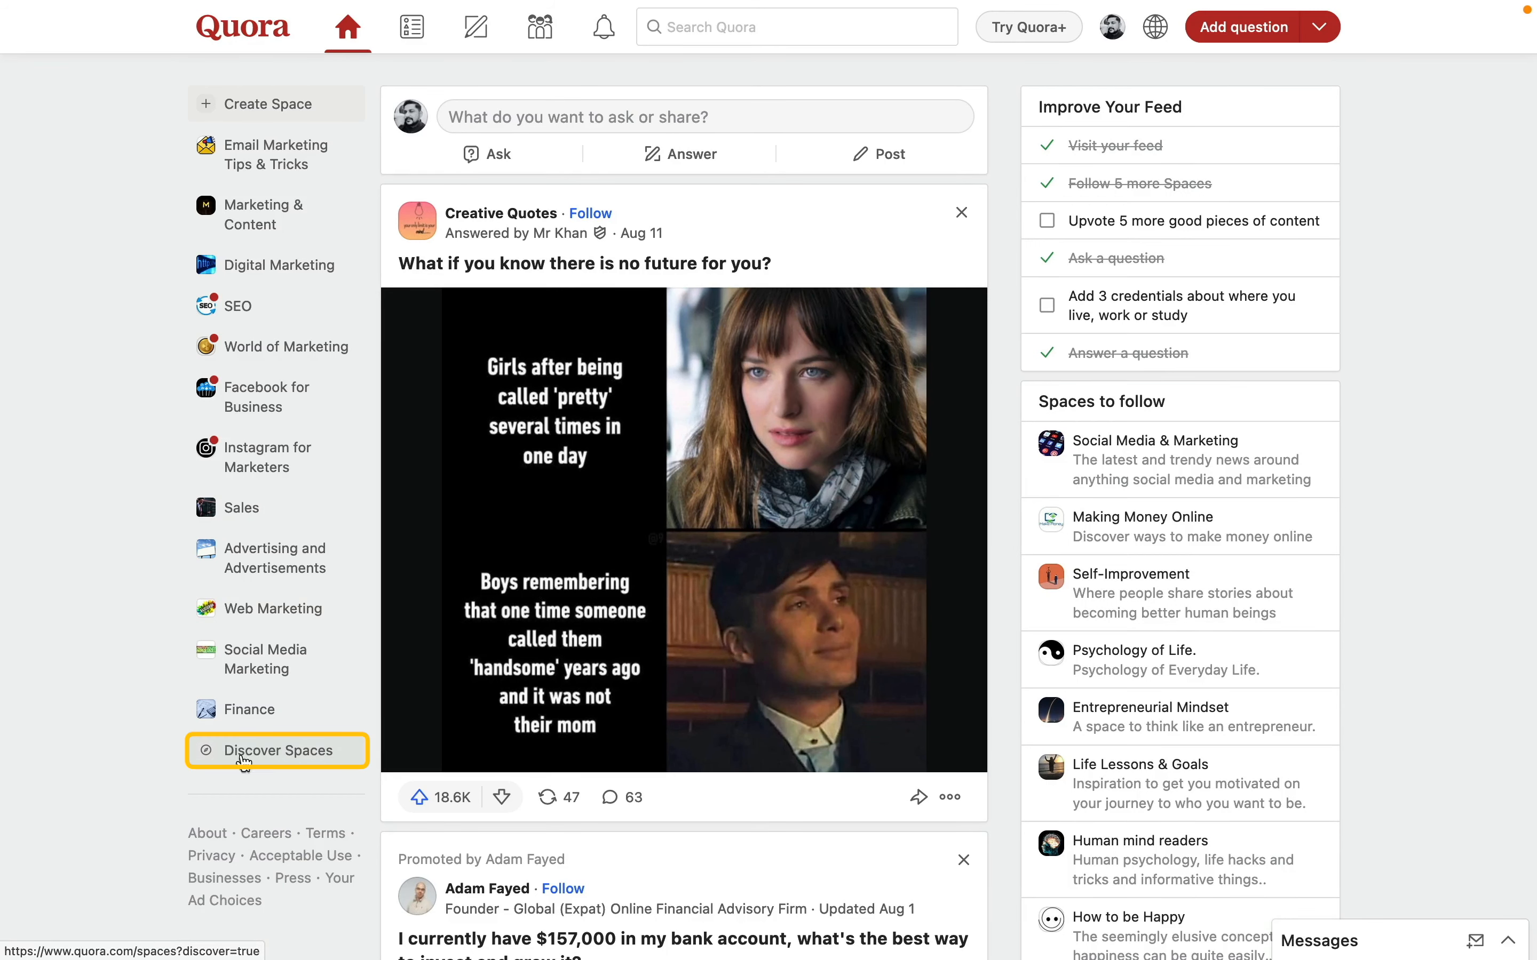
{"action": "left_click", "coordinate": [261, 756]}
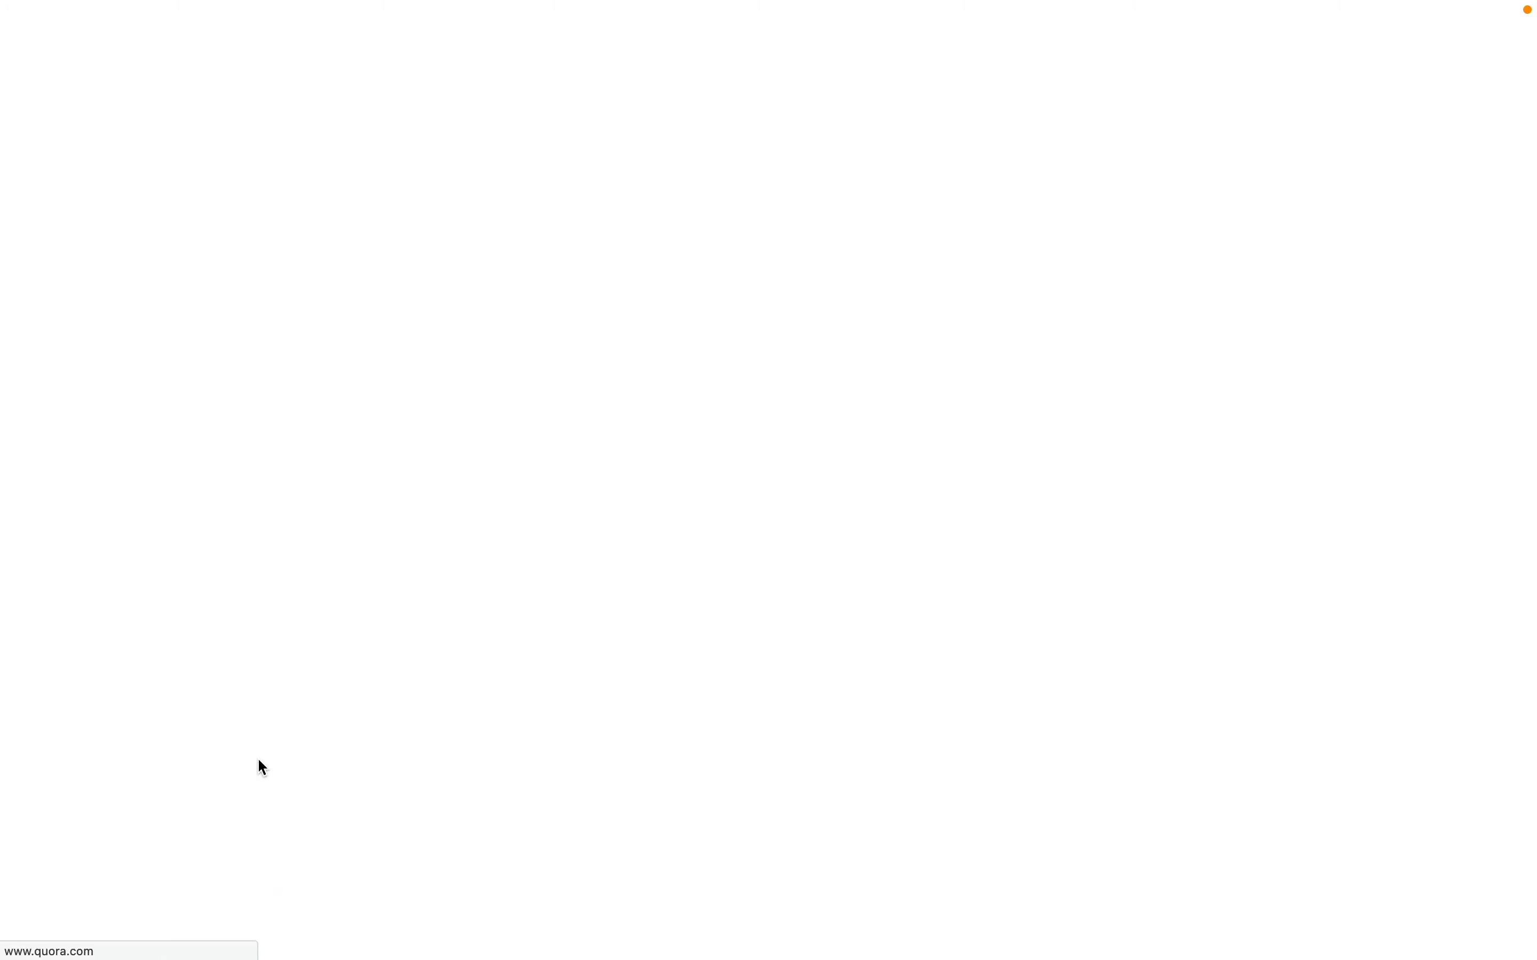
{"action": "scroll", "coordinate": [261, 769], "scroll_direction": "down", "scroll_amount": 3}
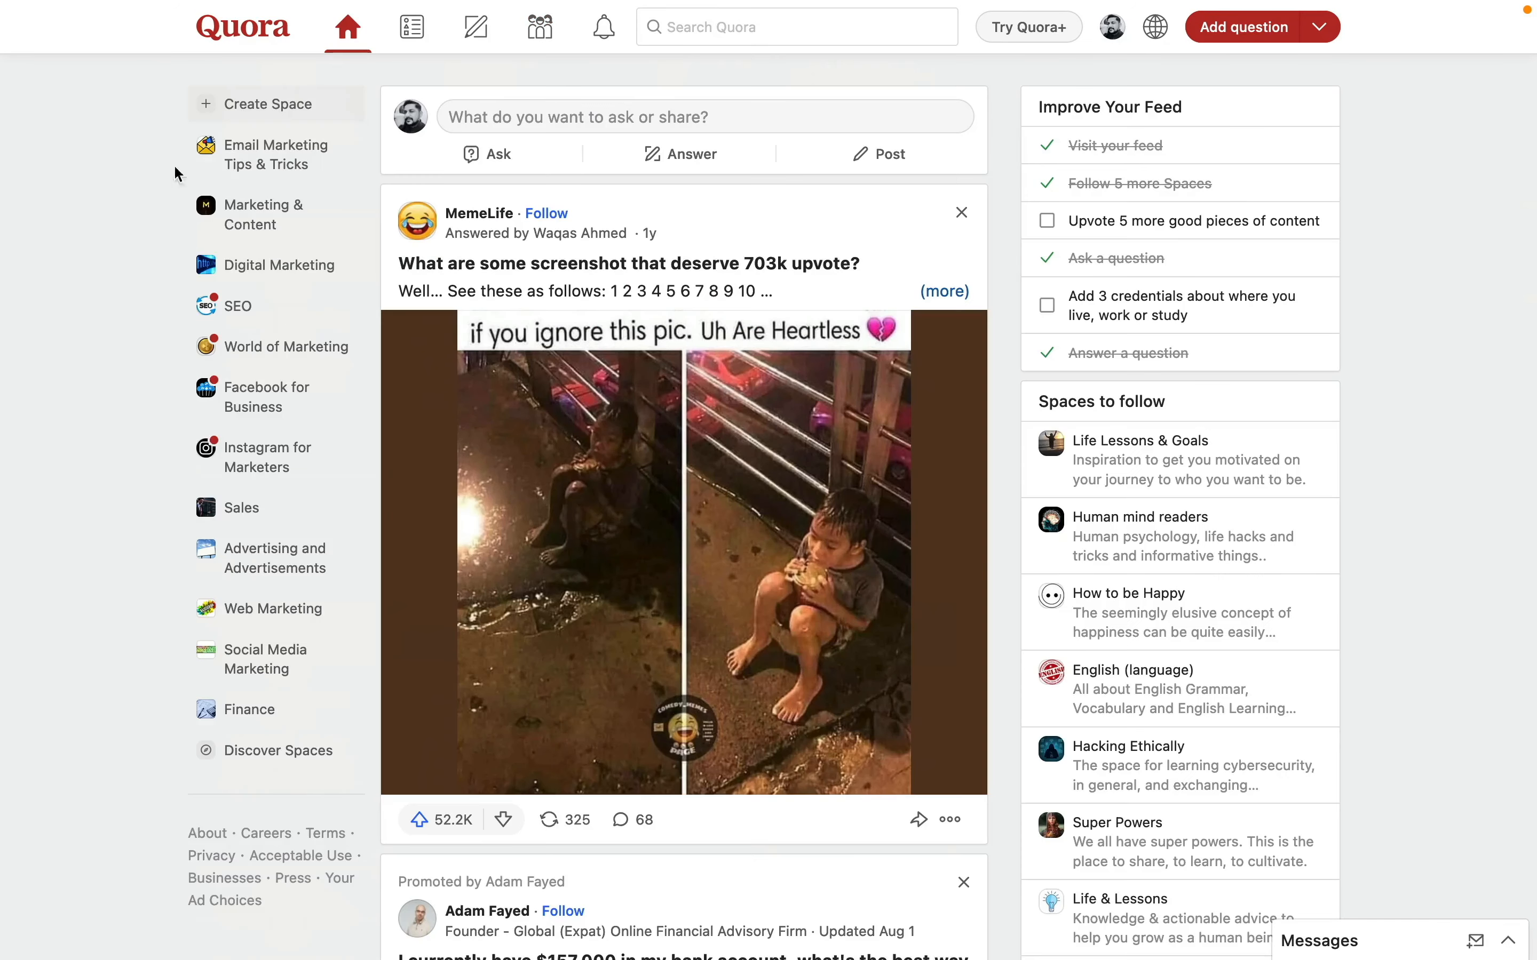
{"action": "left_click", "coordinate": [261, 104]}
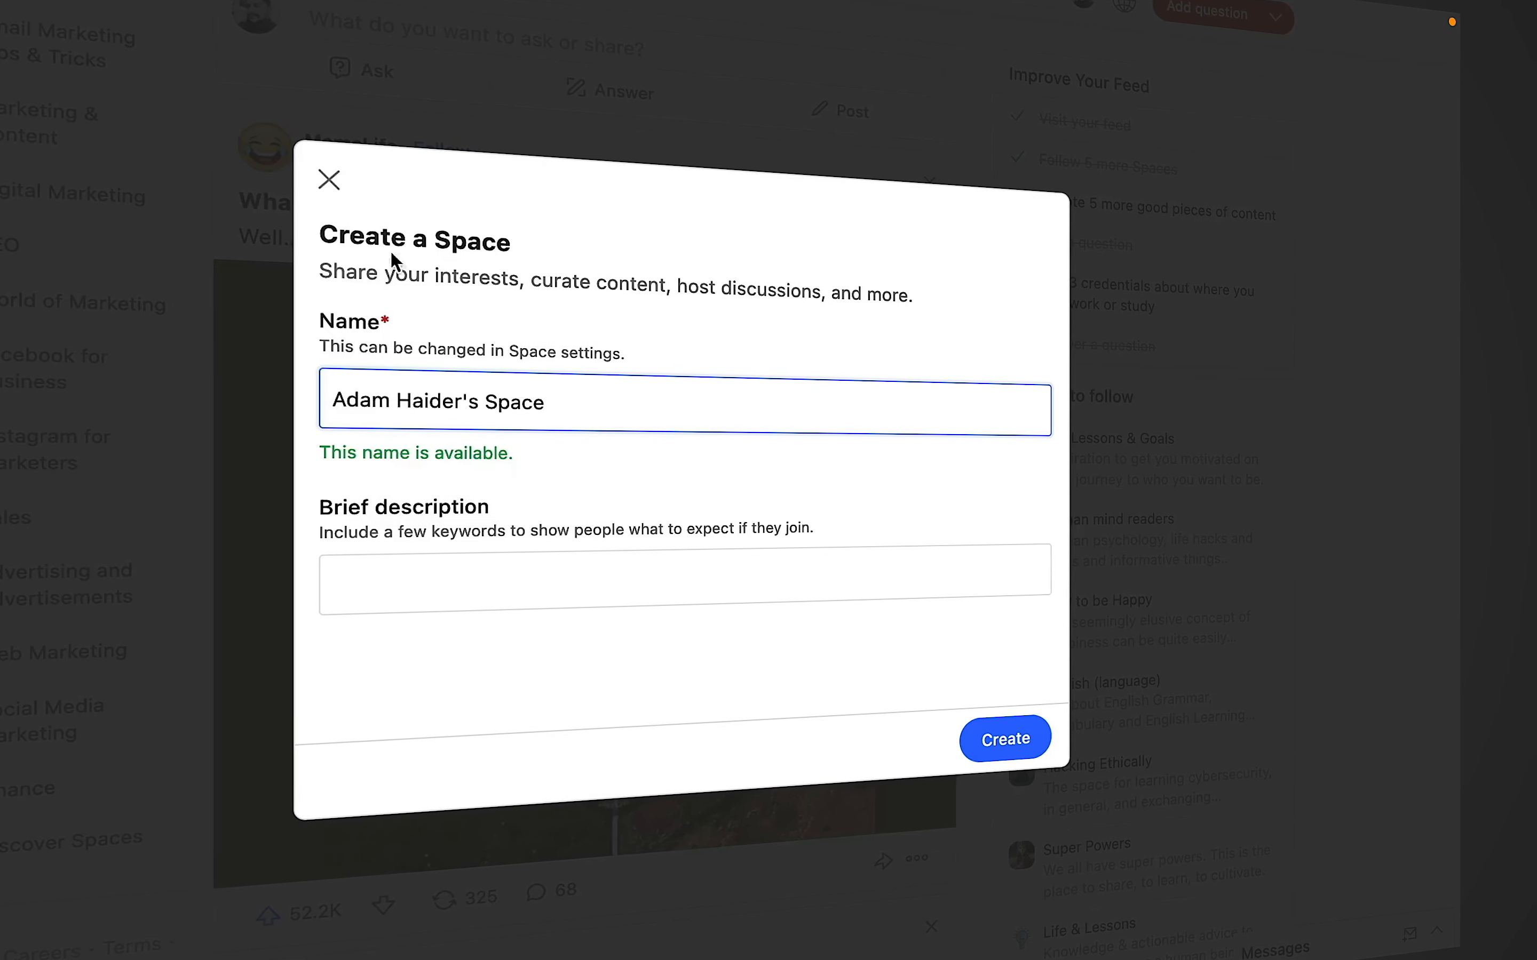
- Close the Create a Space form and search Quora for 'digital marketing', filtered to Spaces
{"action": "left_click", "coordinate": [342, 180]}
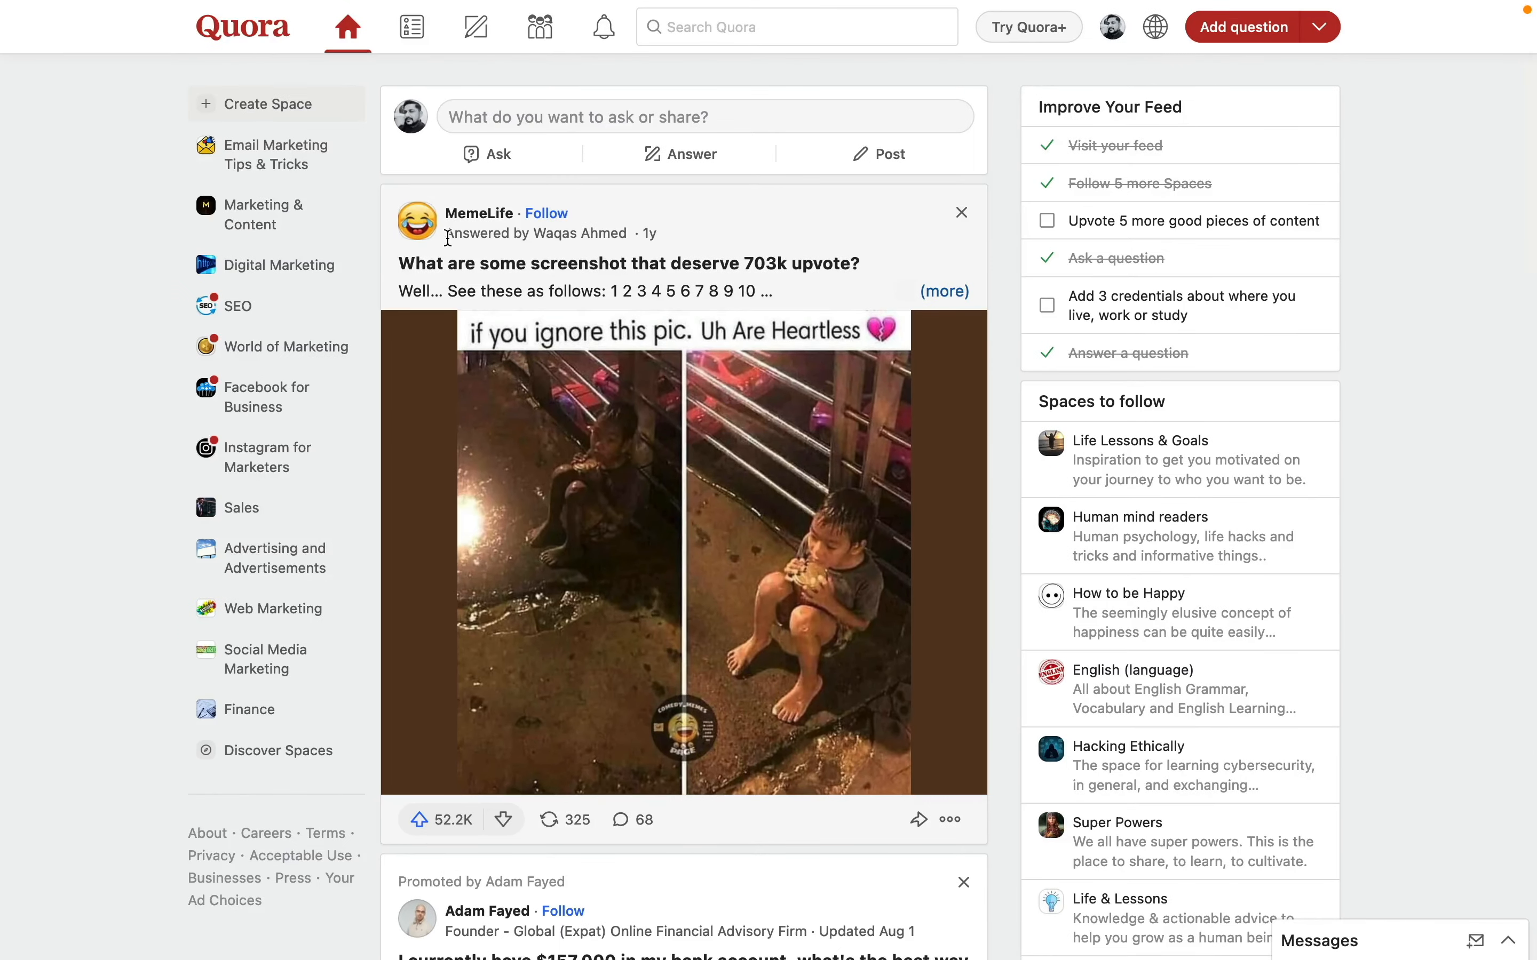
{"action": "left_click", "coordinate": [751, 33]}
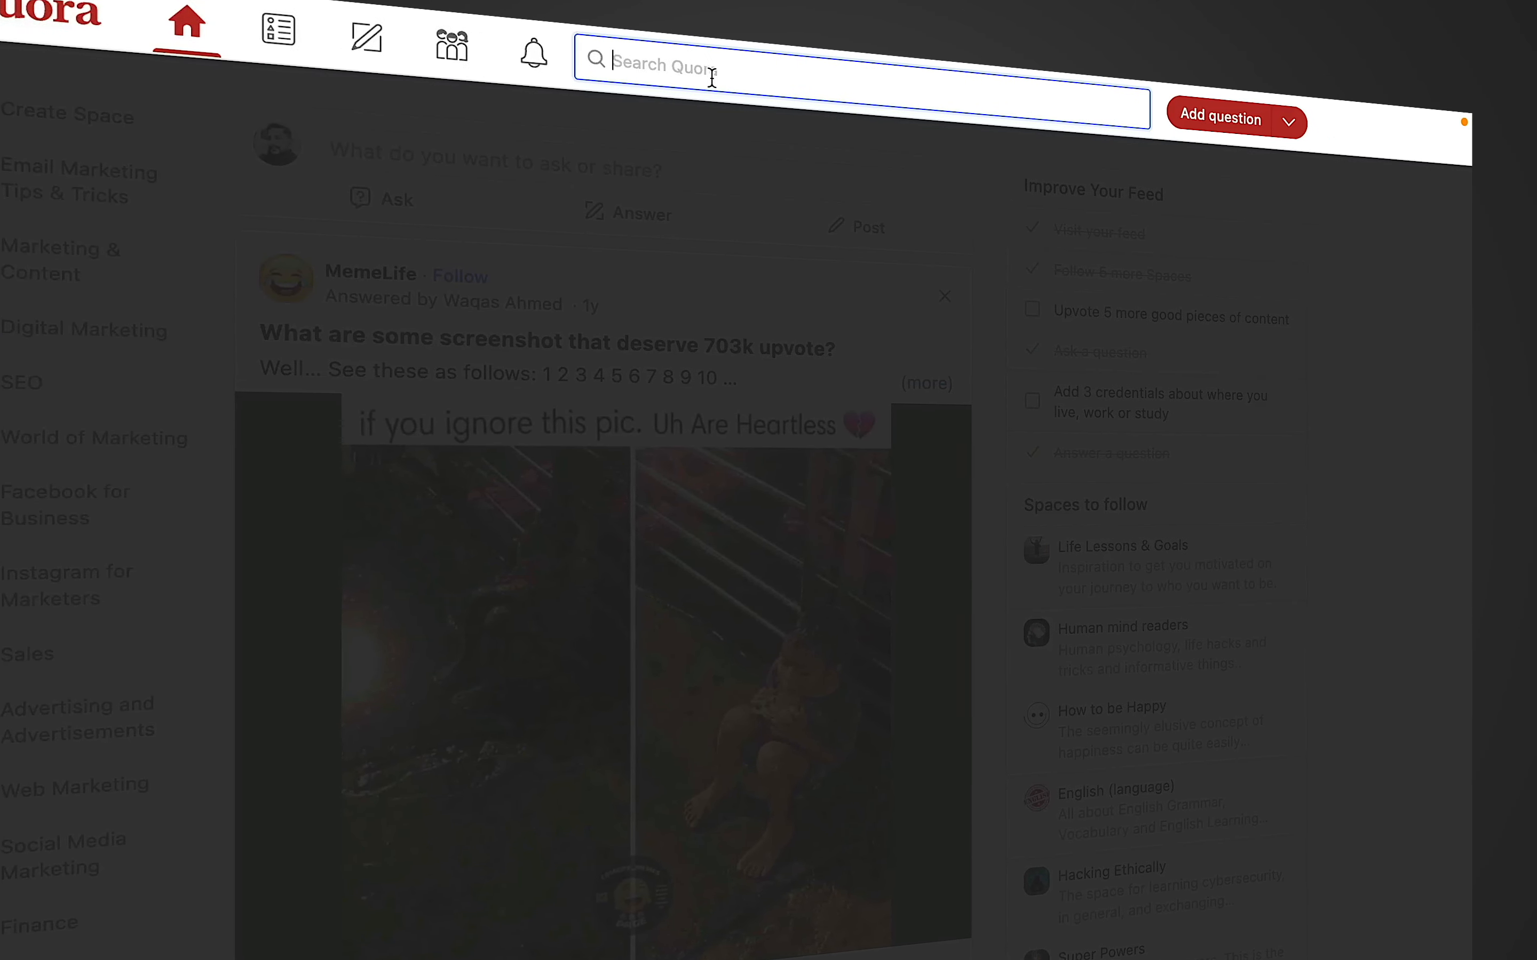
{"action": "type", "text": "ema"}
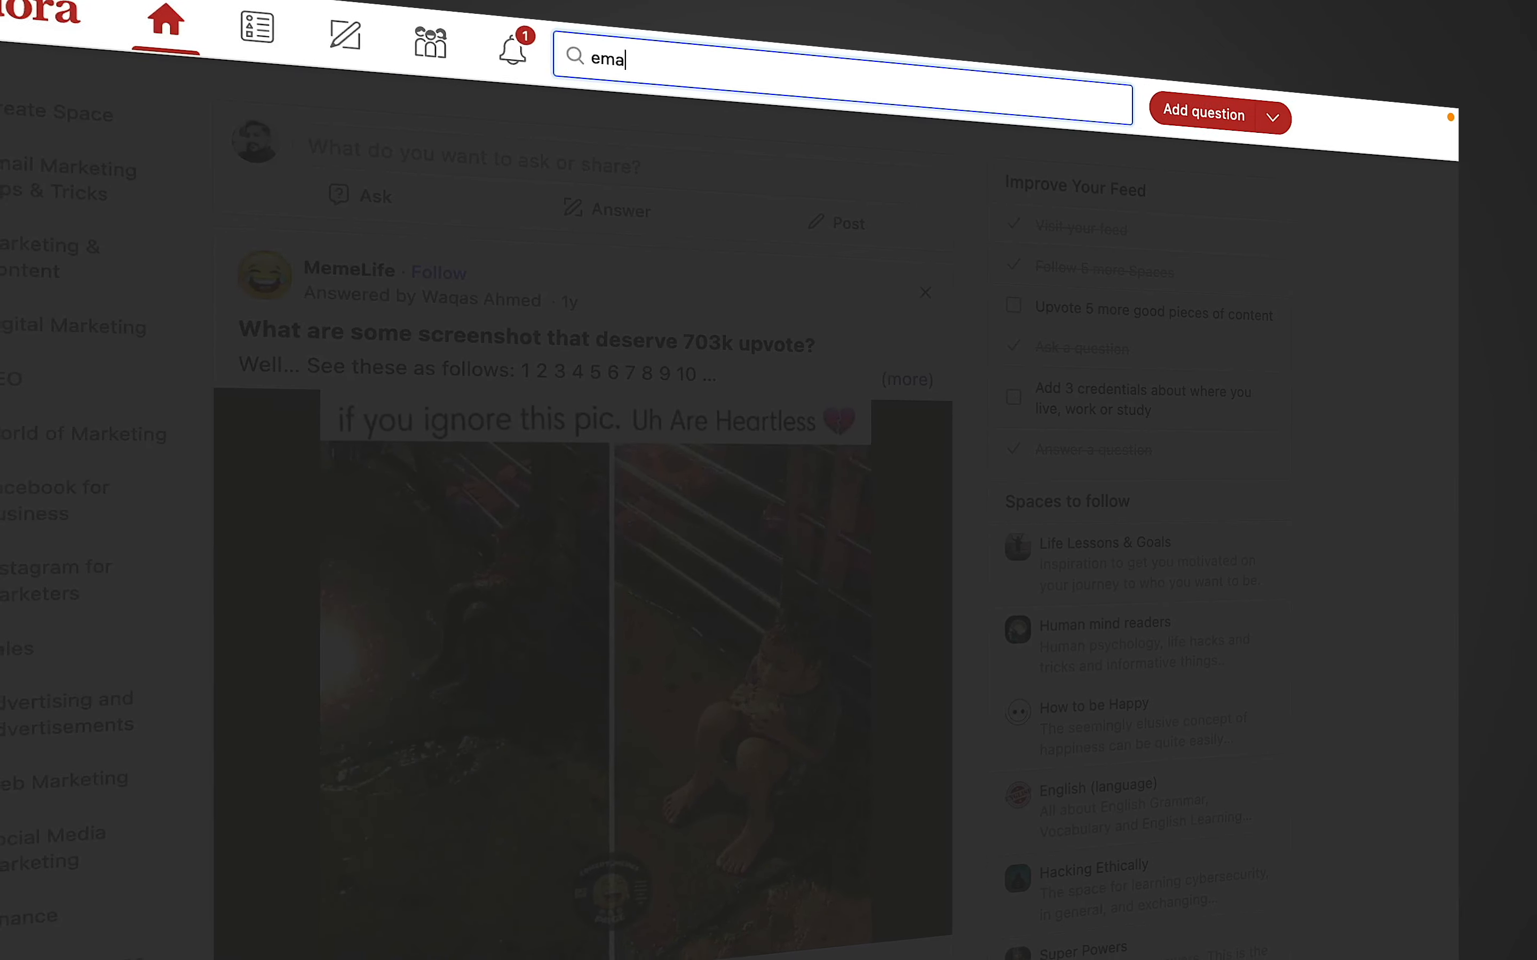
{"action": "key", "text": "BackSpace"}
{"action": "key", "text": "BackSpace"}
{"action": "key", "text": "BackSpace"}
{"action": "type", "text": "digital marketing"}
{"action": "key", "text": "Return"}
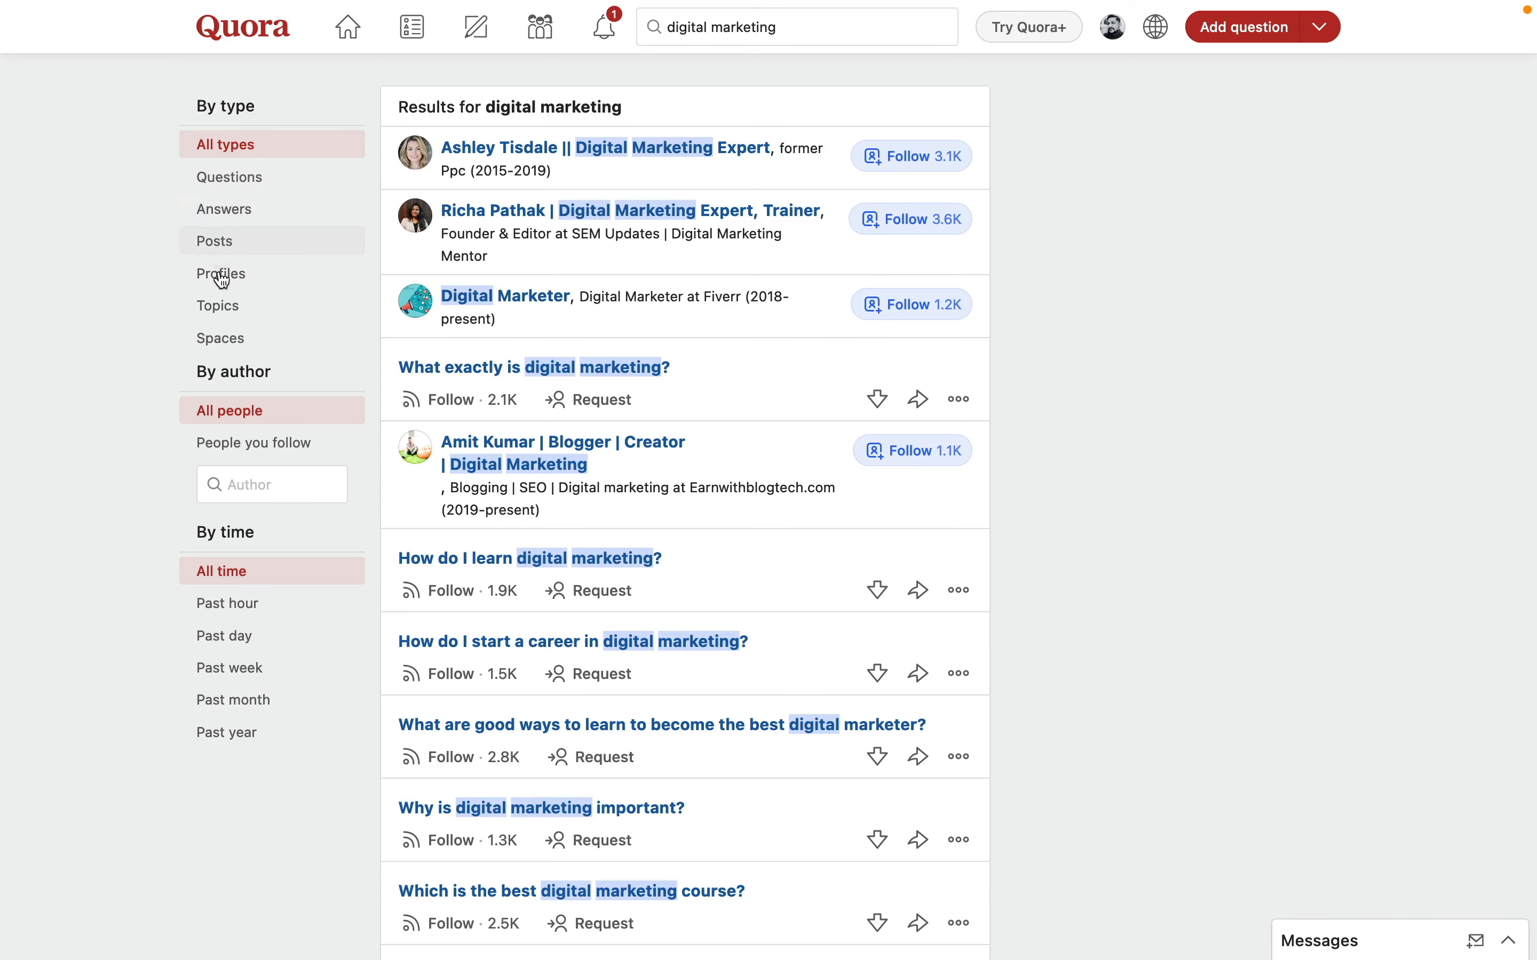
{"action": "left_click", "coordinate": [219, 347]}
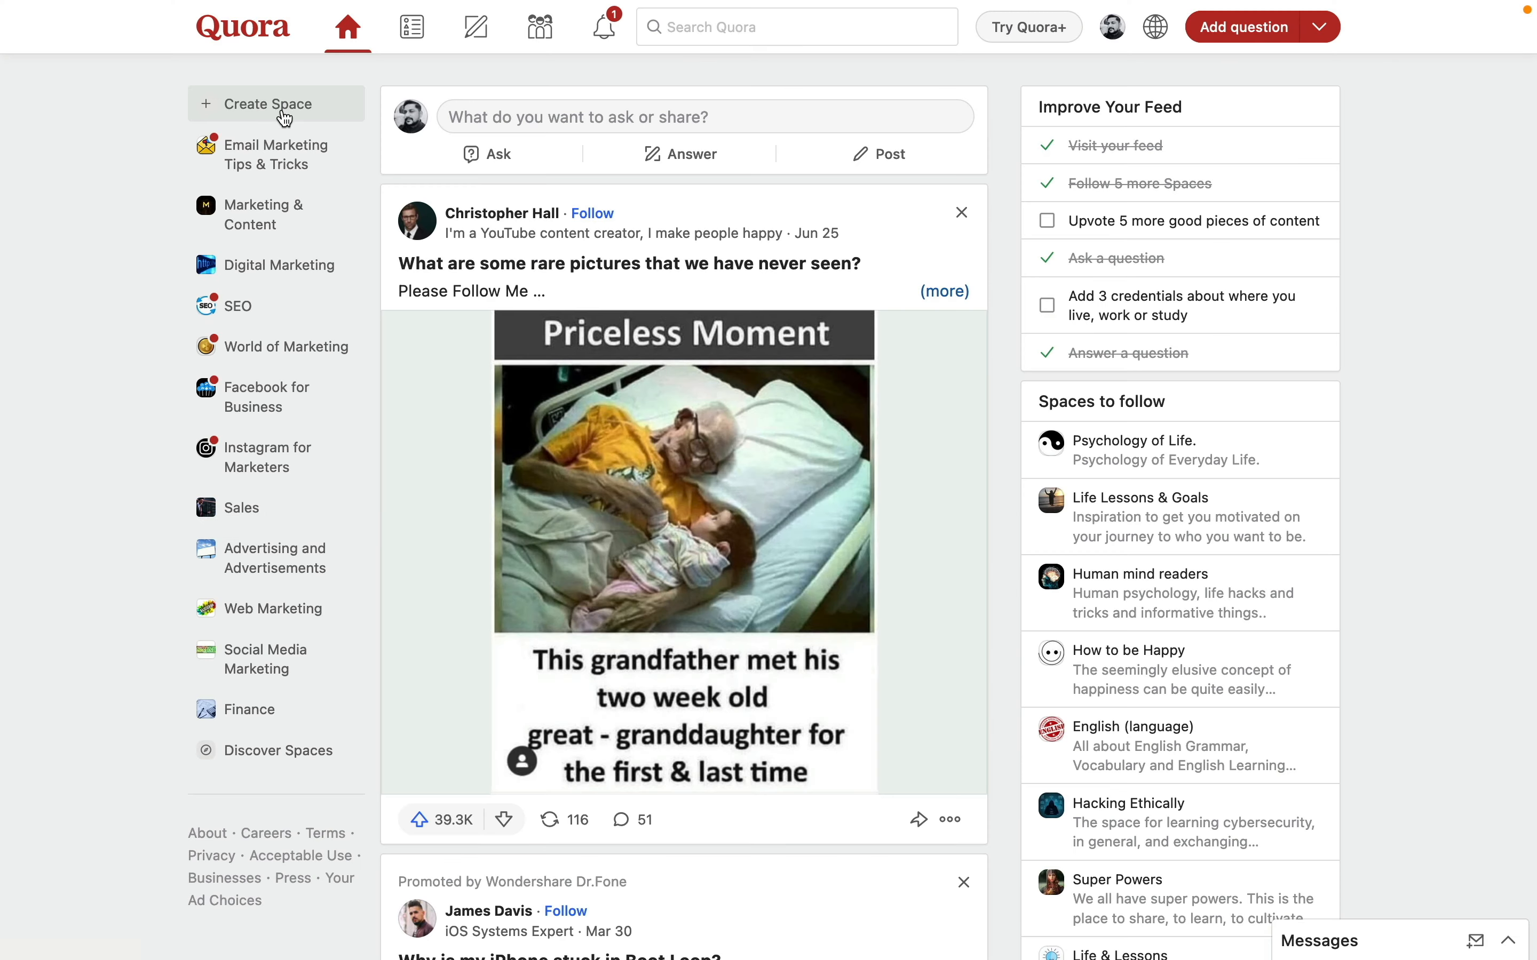
- Reopen Create a Space and replace the default name with 'Email Marketing for Business'
{"action": "left_click", "coordinate": [285, 118]}
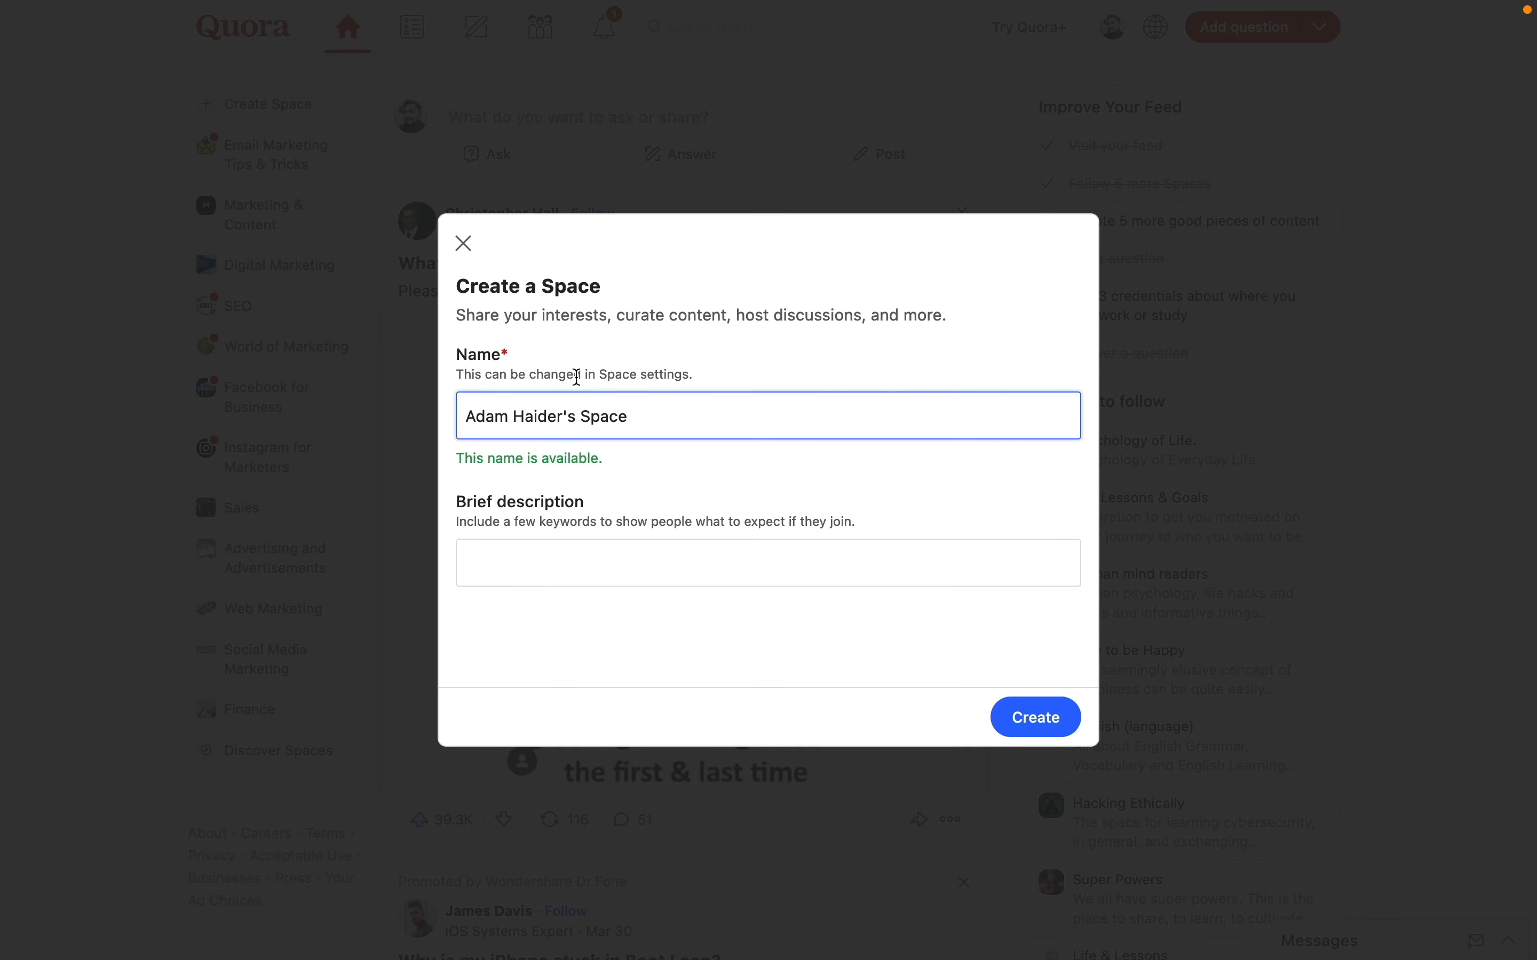
{"action": "left_click_drag", "start_coordinate": [638, 414], "coordinate": [460, 418]}
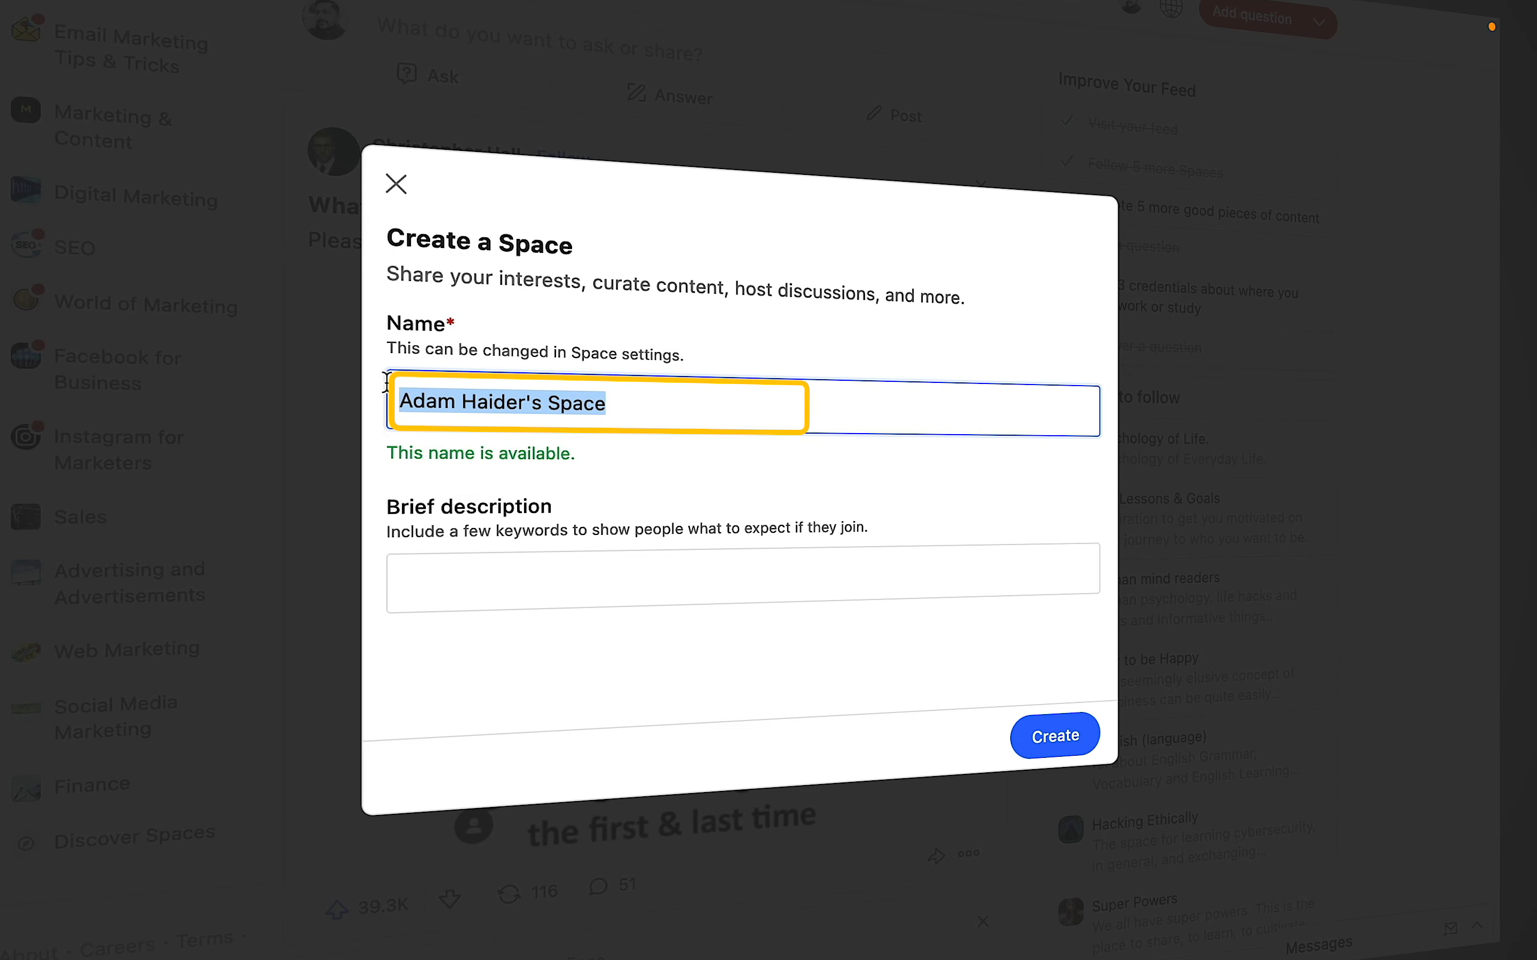
{"action": "type", "text": "E"}
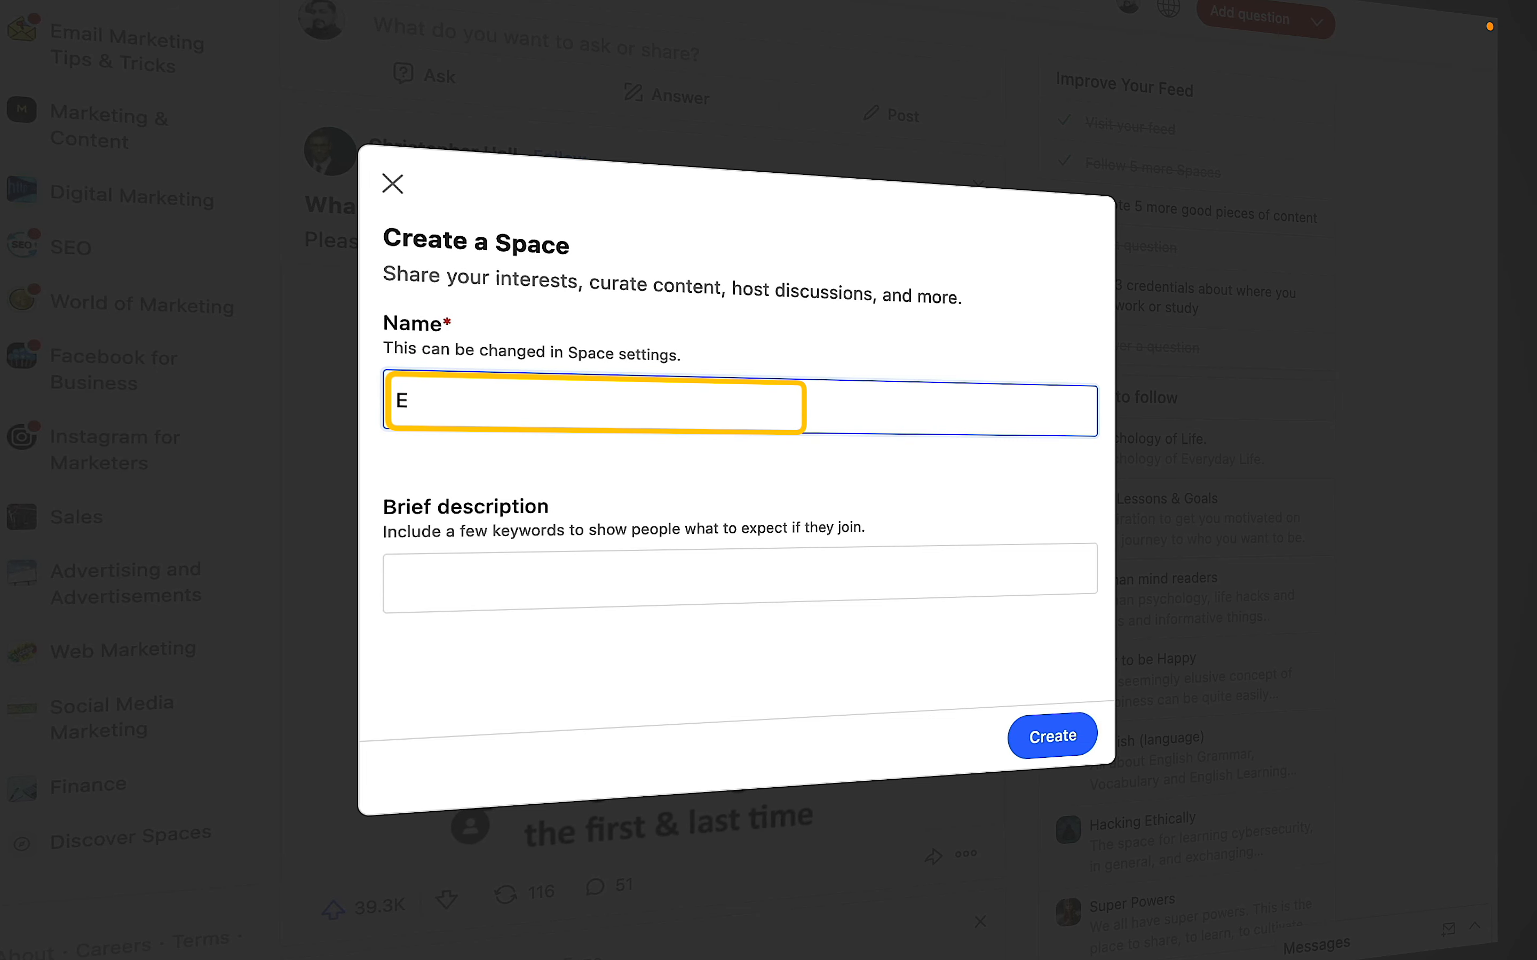
{"action": "type", "text": "mail M"}
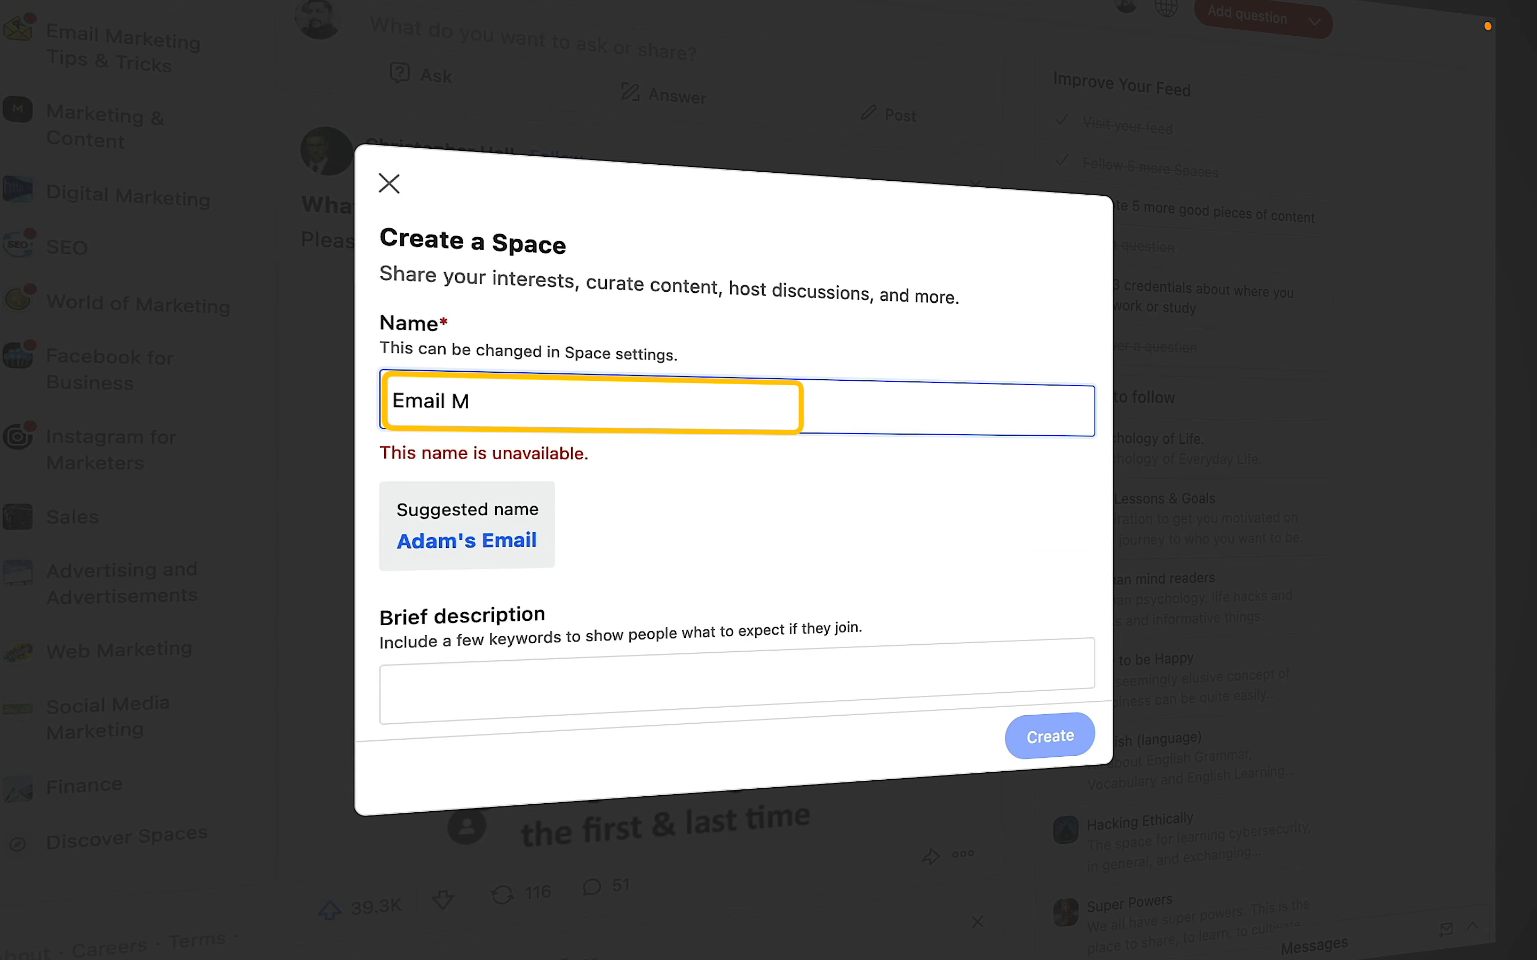
{"action": "type", "text": "arketing"}
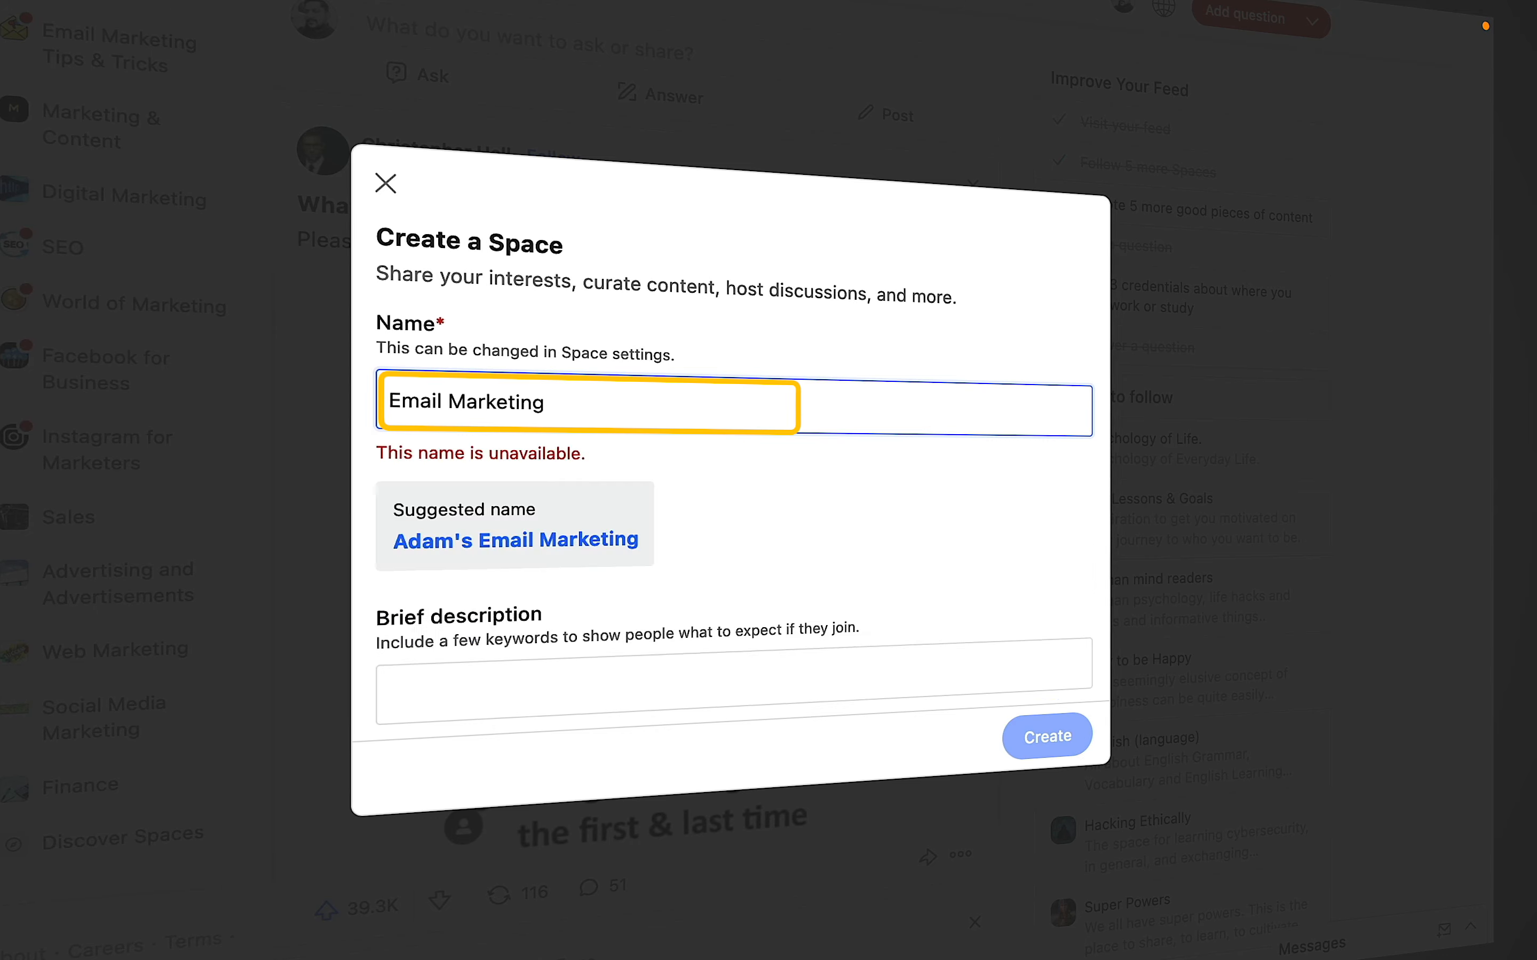
{"action": "type", "text": " for Bus"}
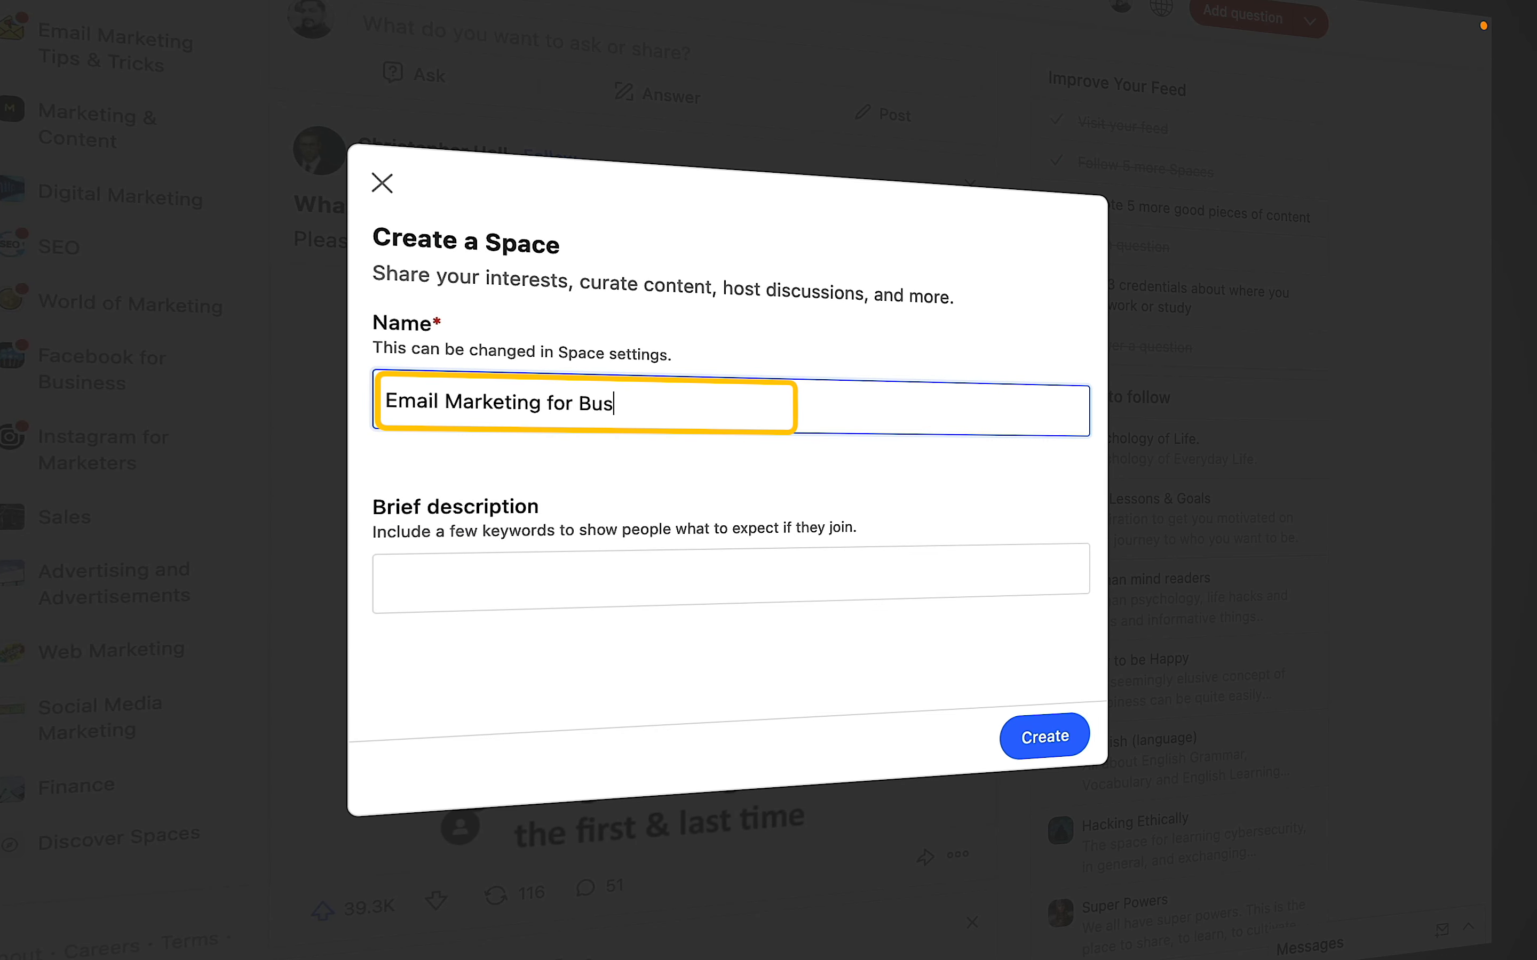
{"action": "type", "text": "iness"}
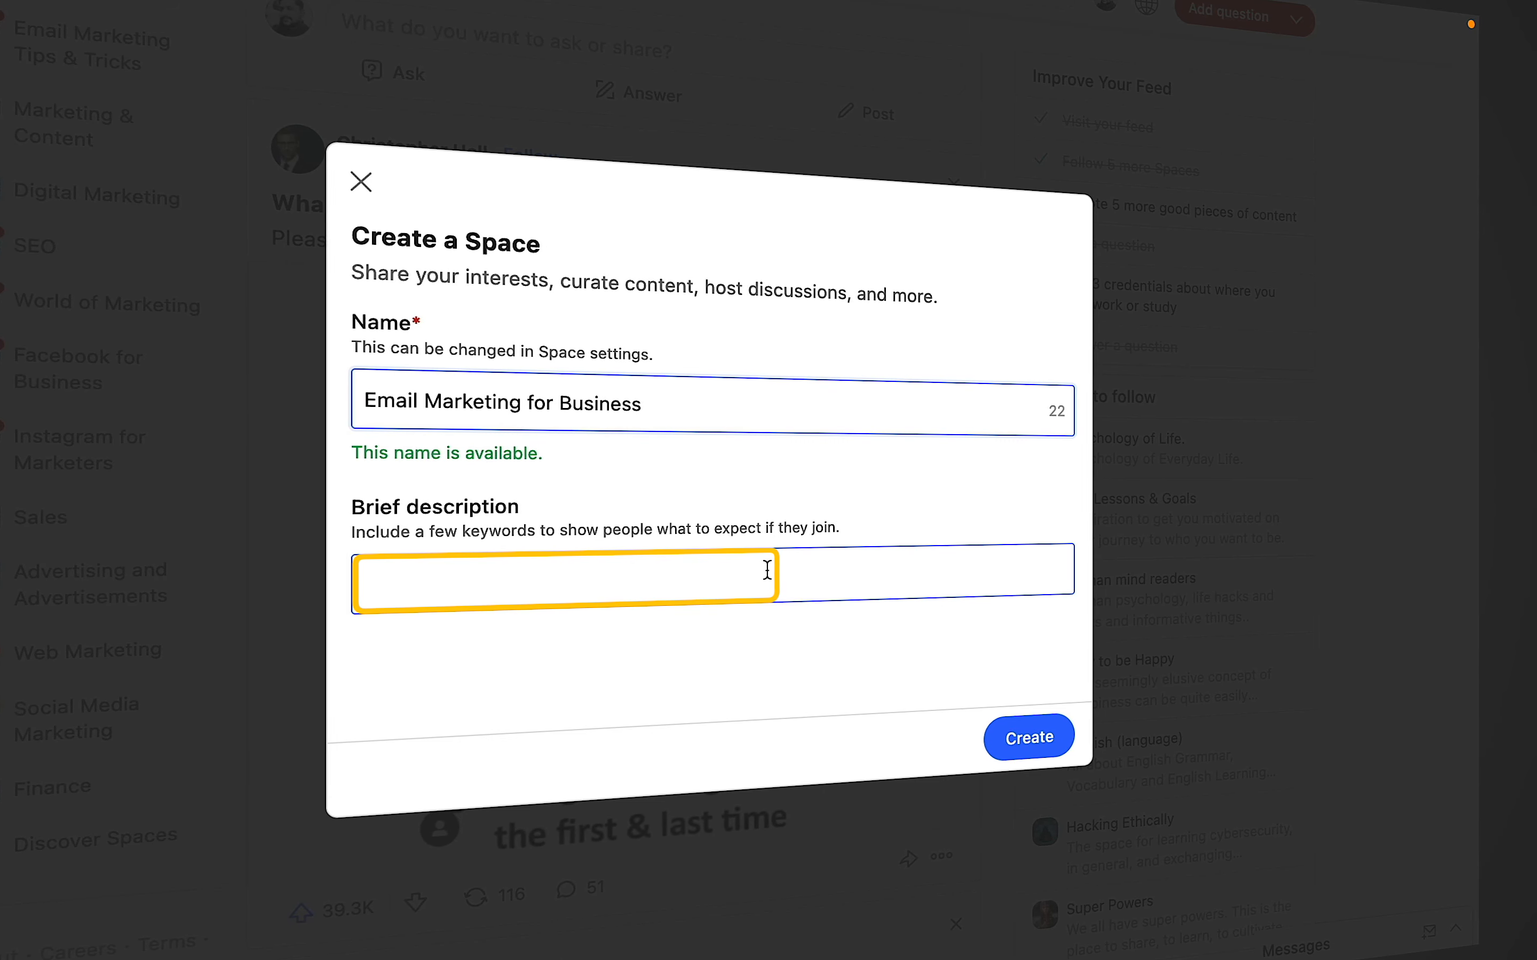
- Enter the brief description 'All The Things About Email Marketing And How This Can Help With Your Business'
{"action": "left_click", "coordinate": [521, 581]}
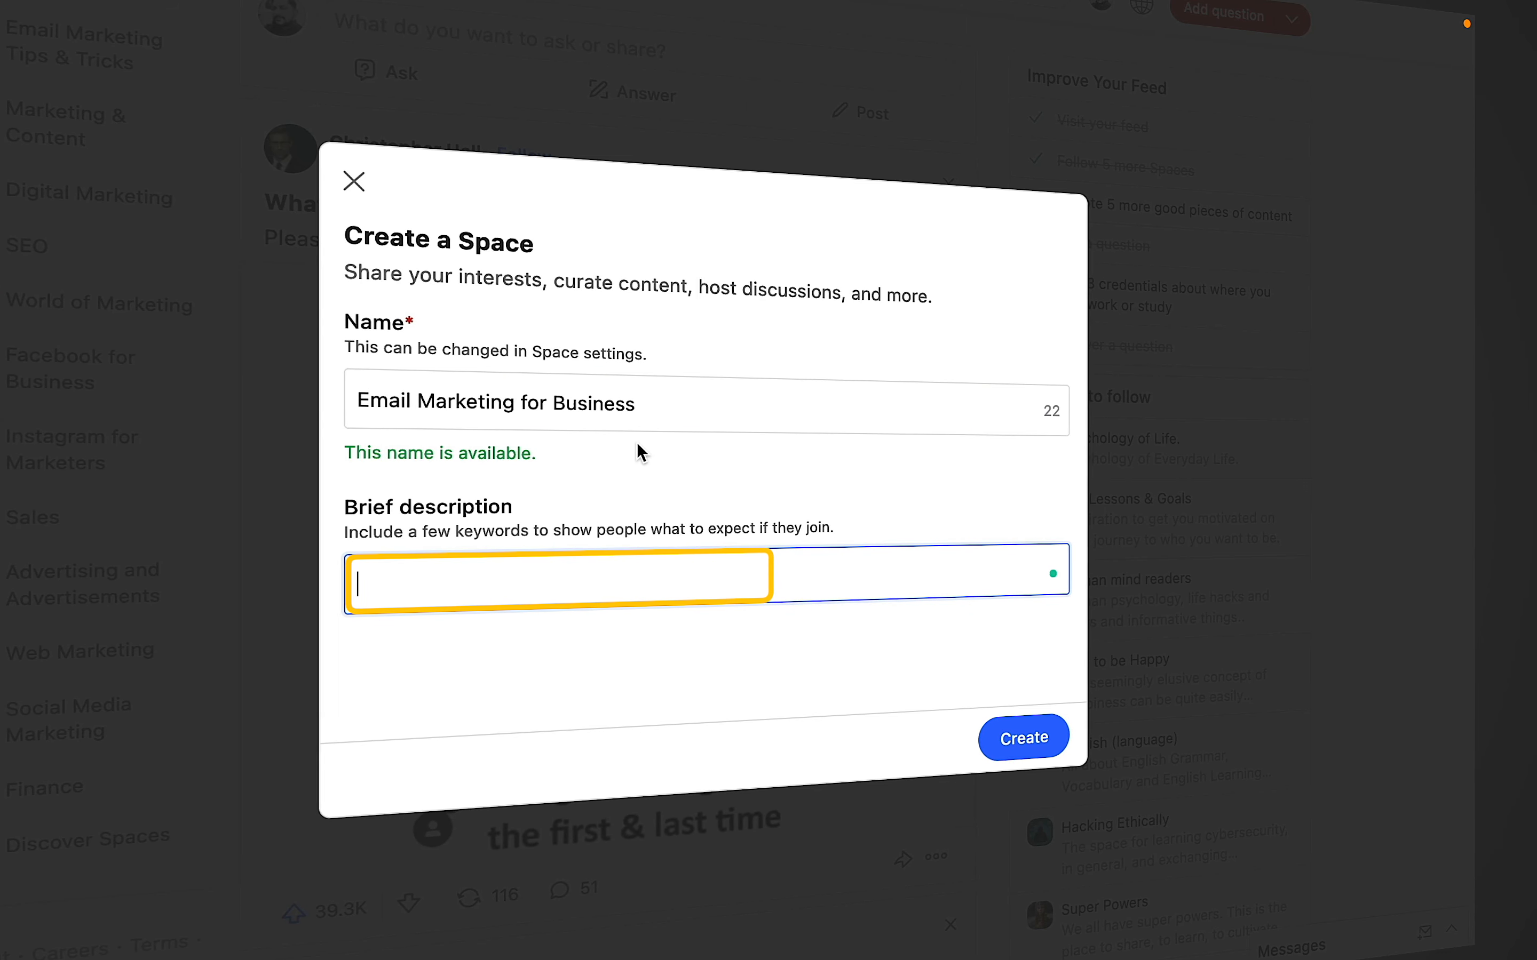
{"action": "type", "text": "All The T"}
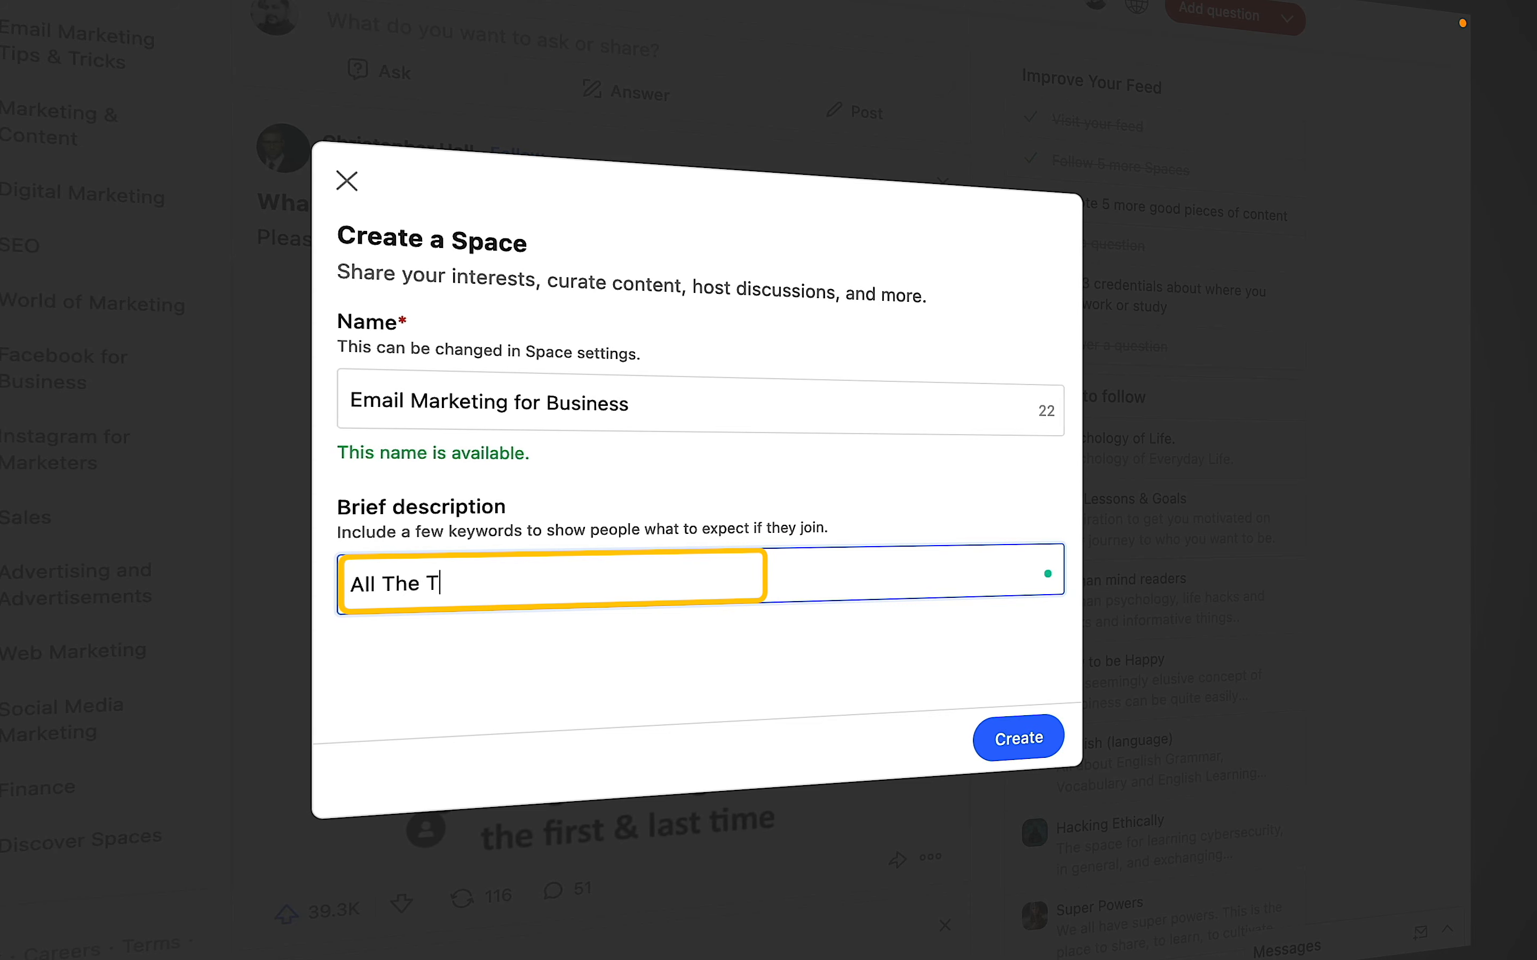
{"action": "type", "text": "hings"}
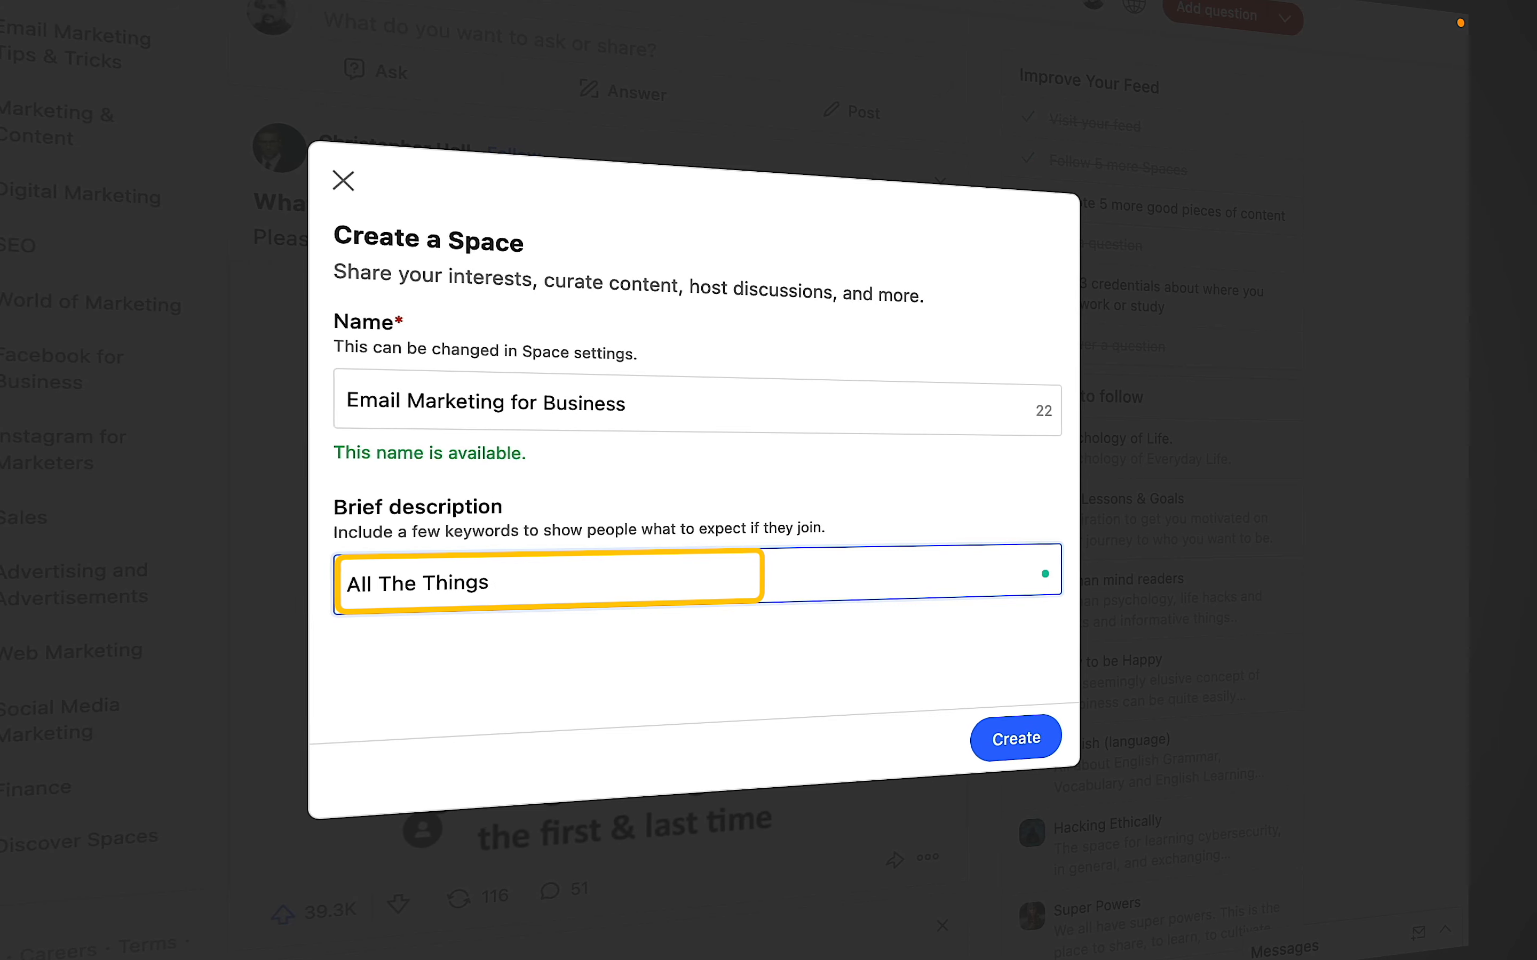
{"action": "type", "text": " About"}
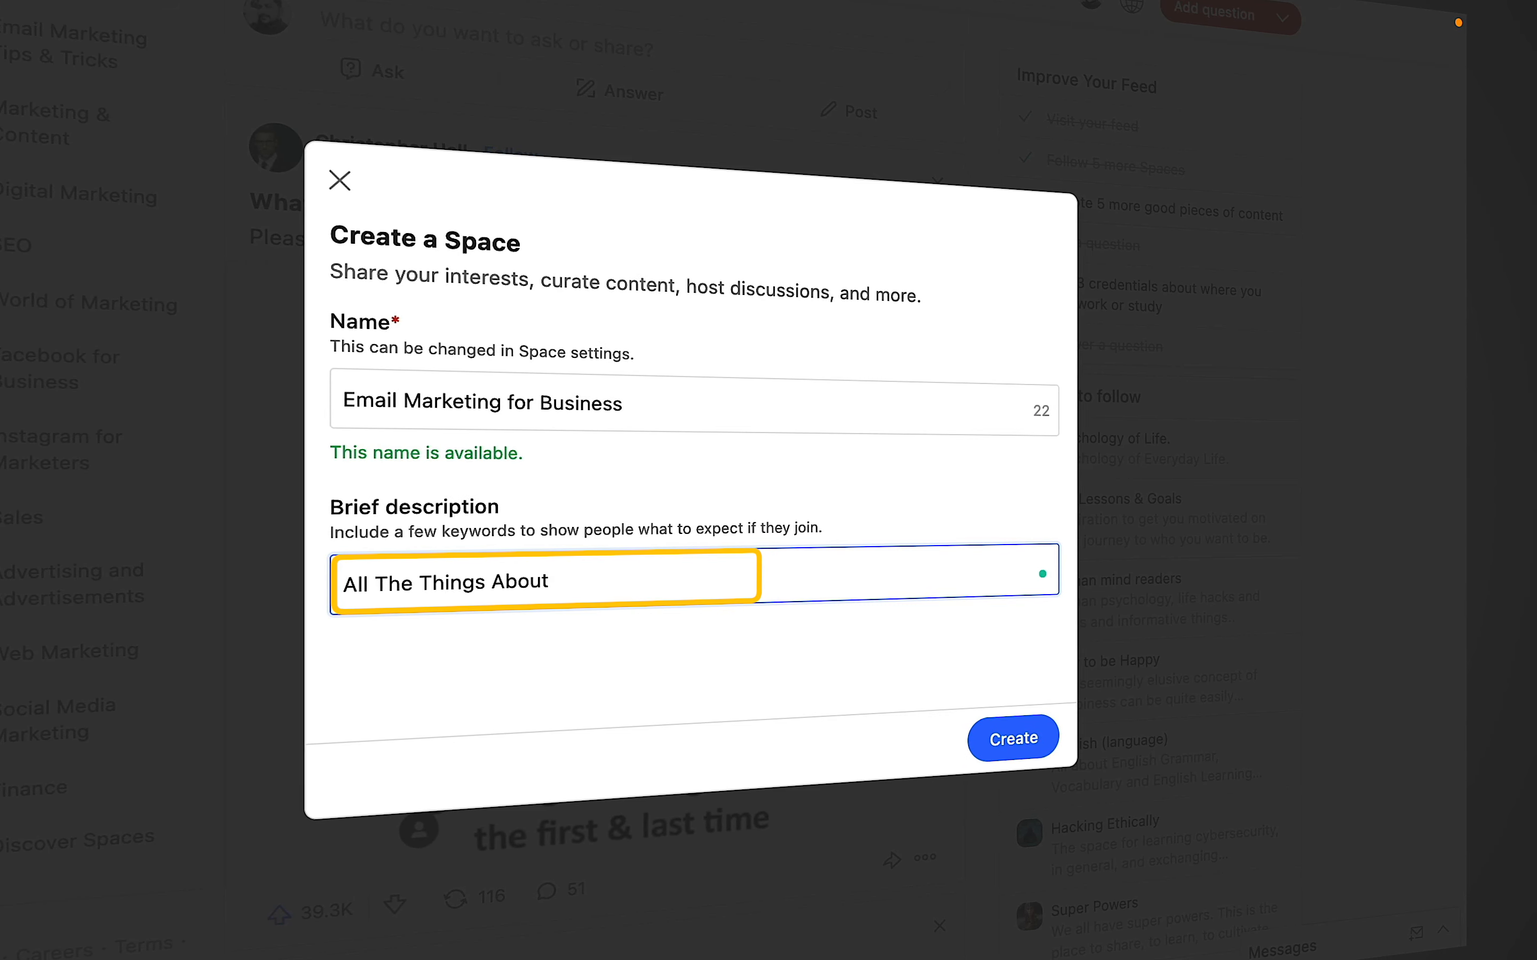
{"action": "type", "text": " Email"}
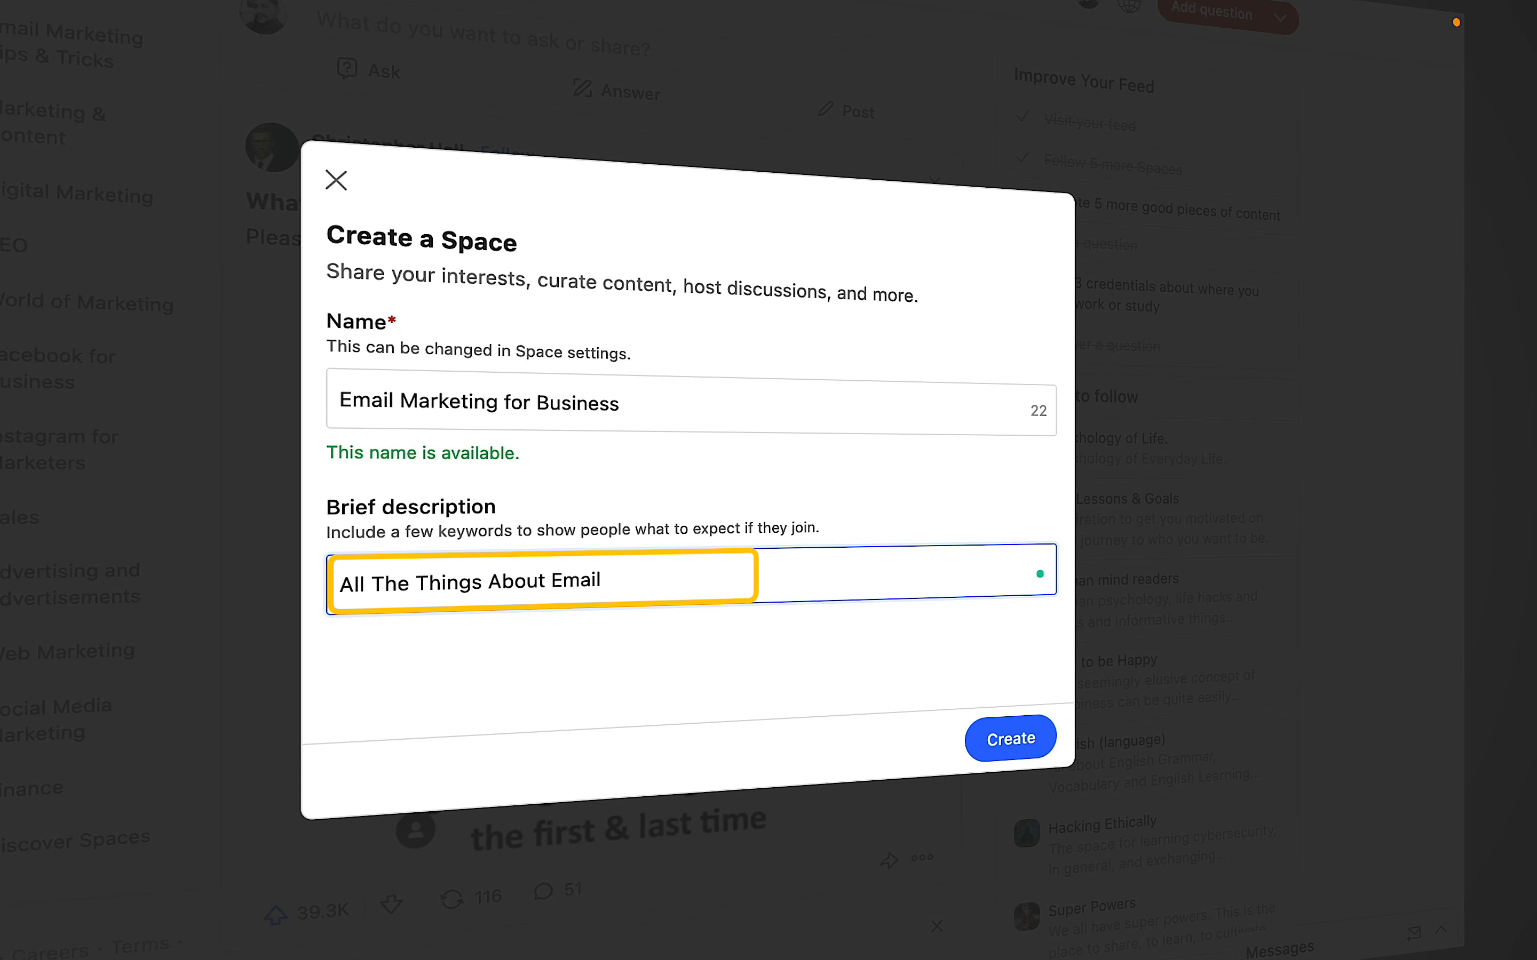
{"action": "type", "text": " Marketing "}
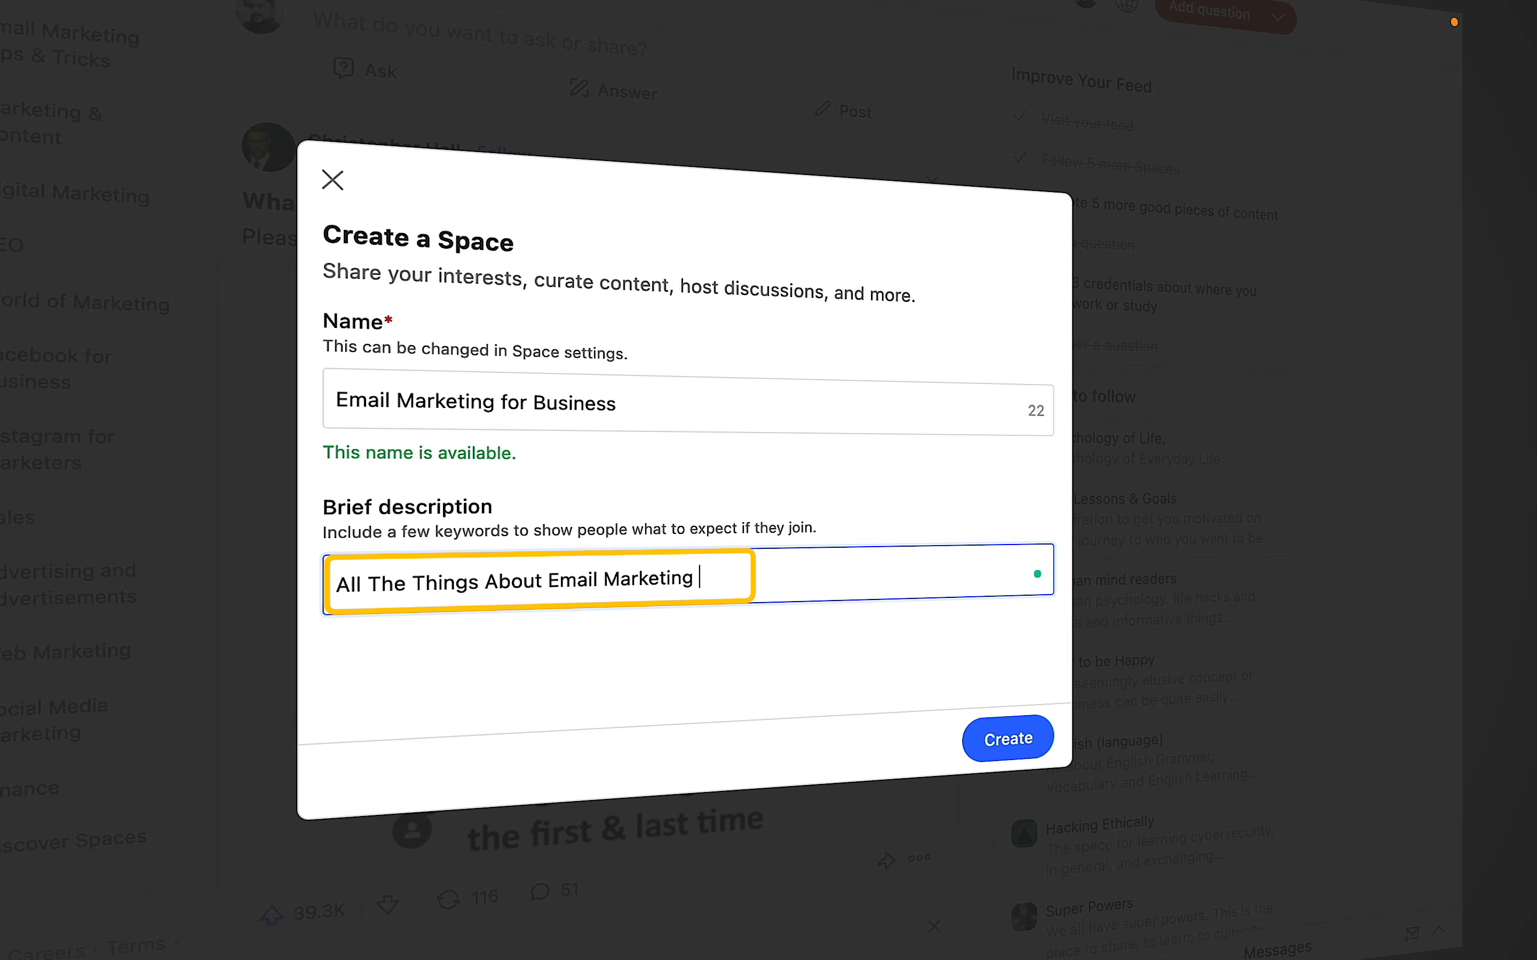
{"action": "type", "text": "And How This Can Y"}
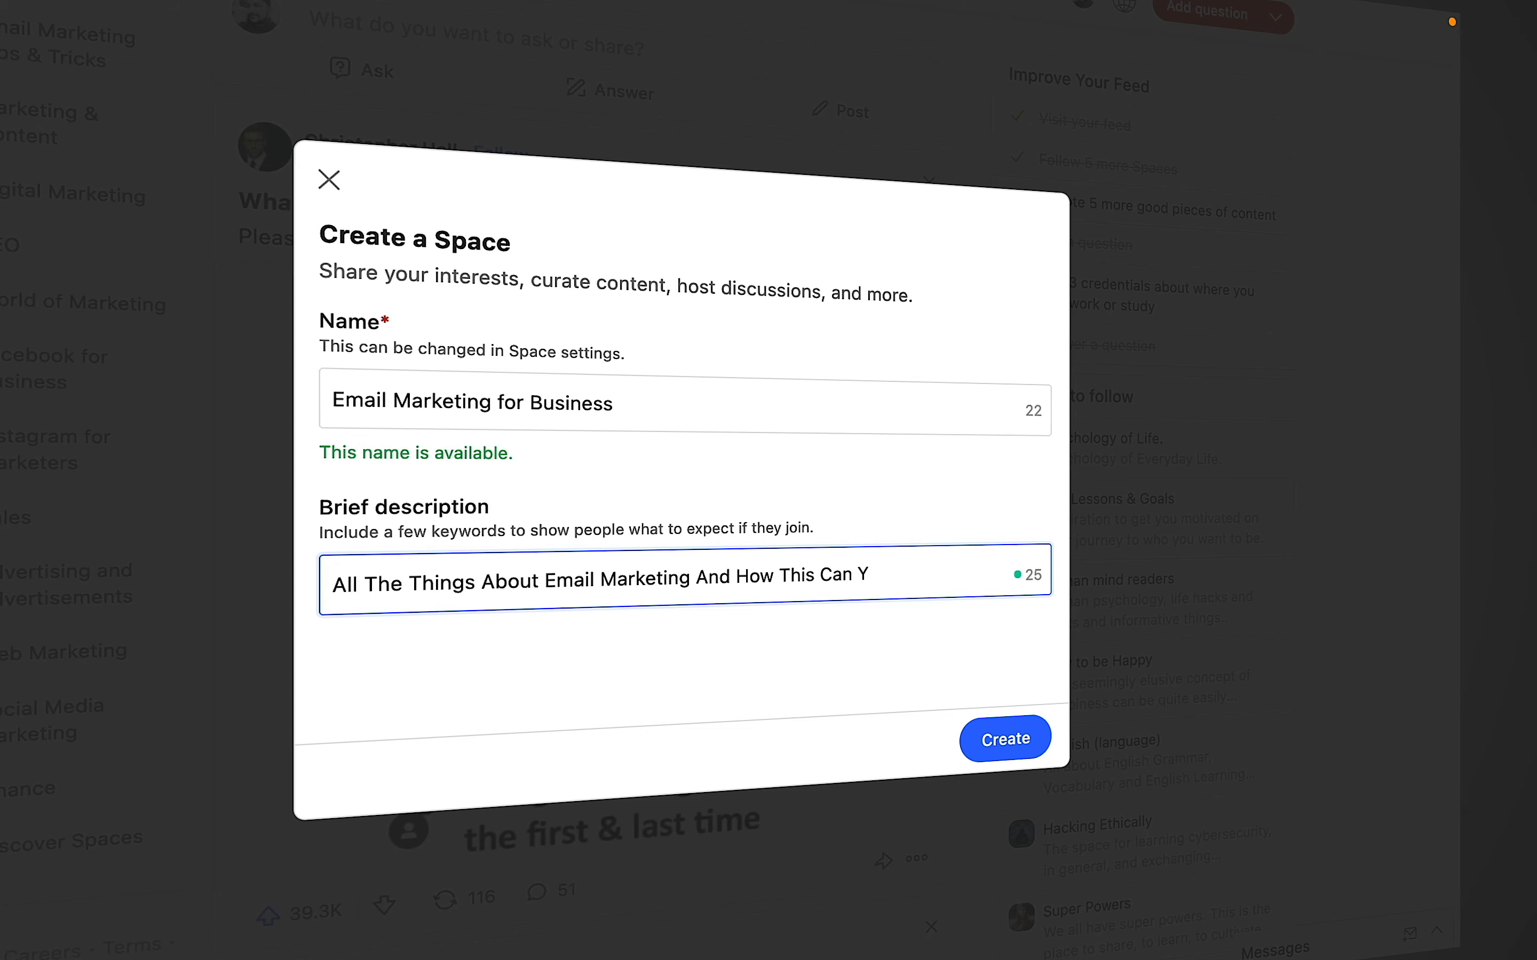
{"action": "type", "text": "elp With Your Business"}
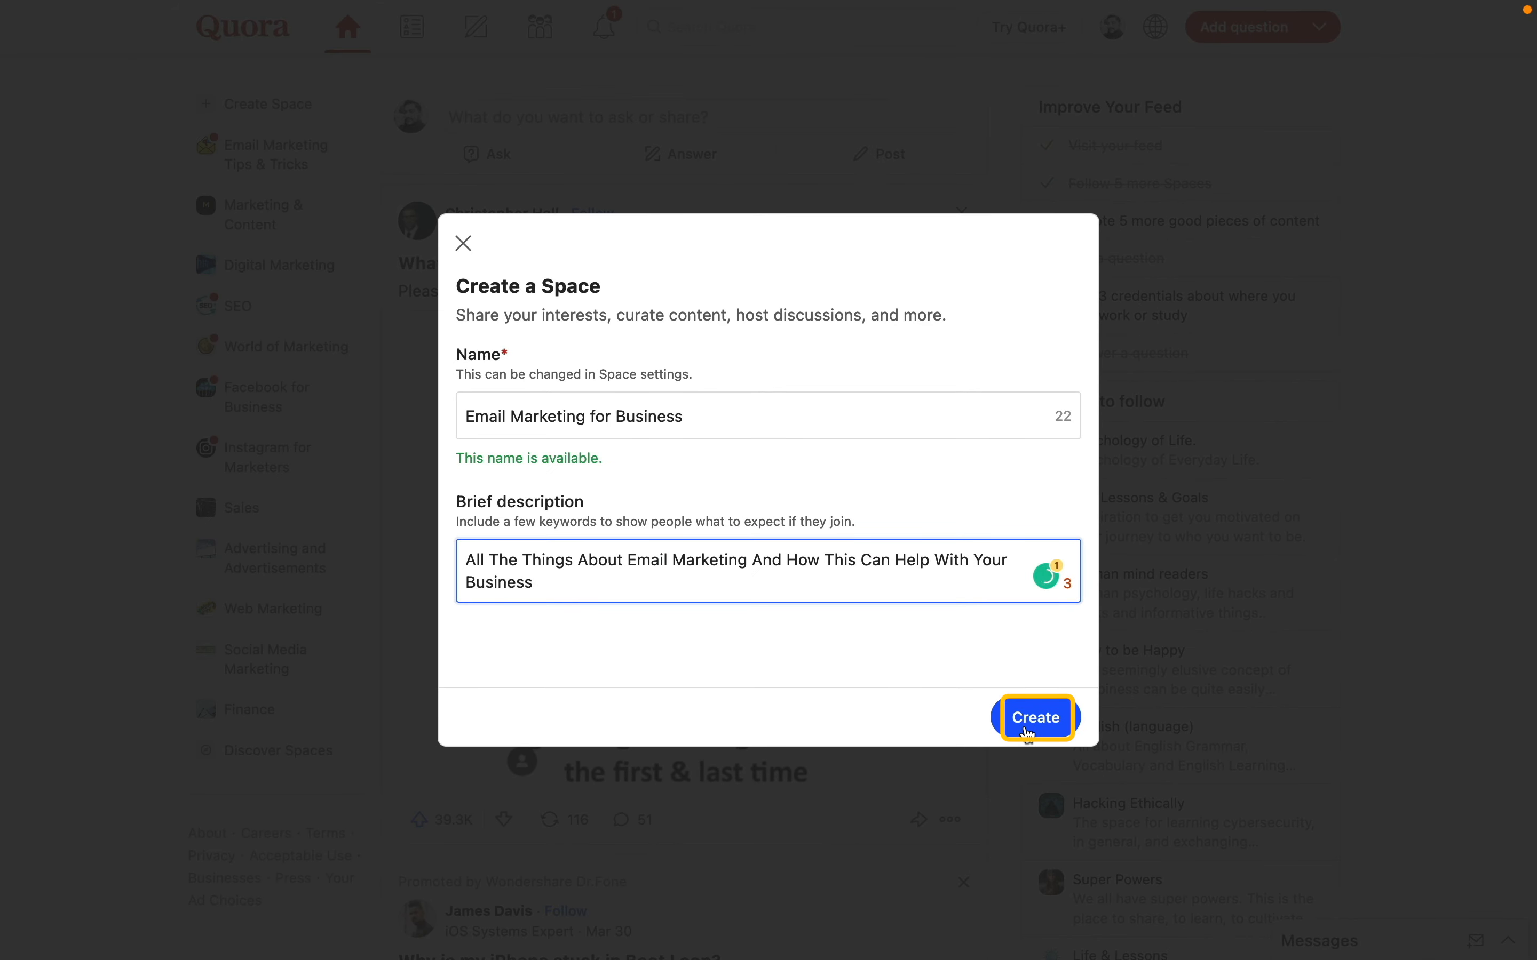
- Create the Space, look up an invitee by name, copy the contributor invite link, and finish inviting
{"action": "left_click", "coordinate": [1028, 732]}
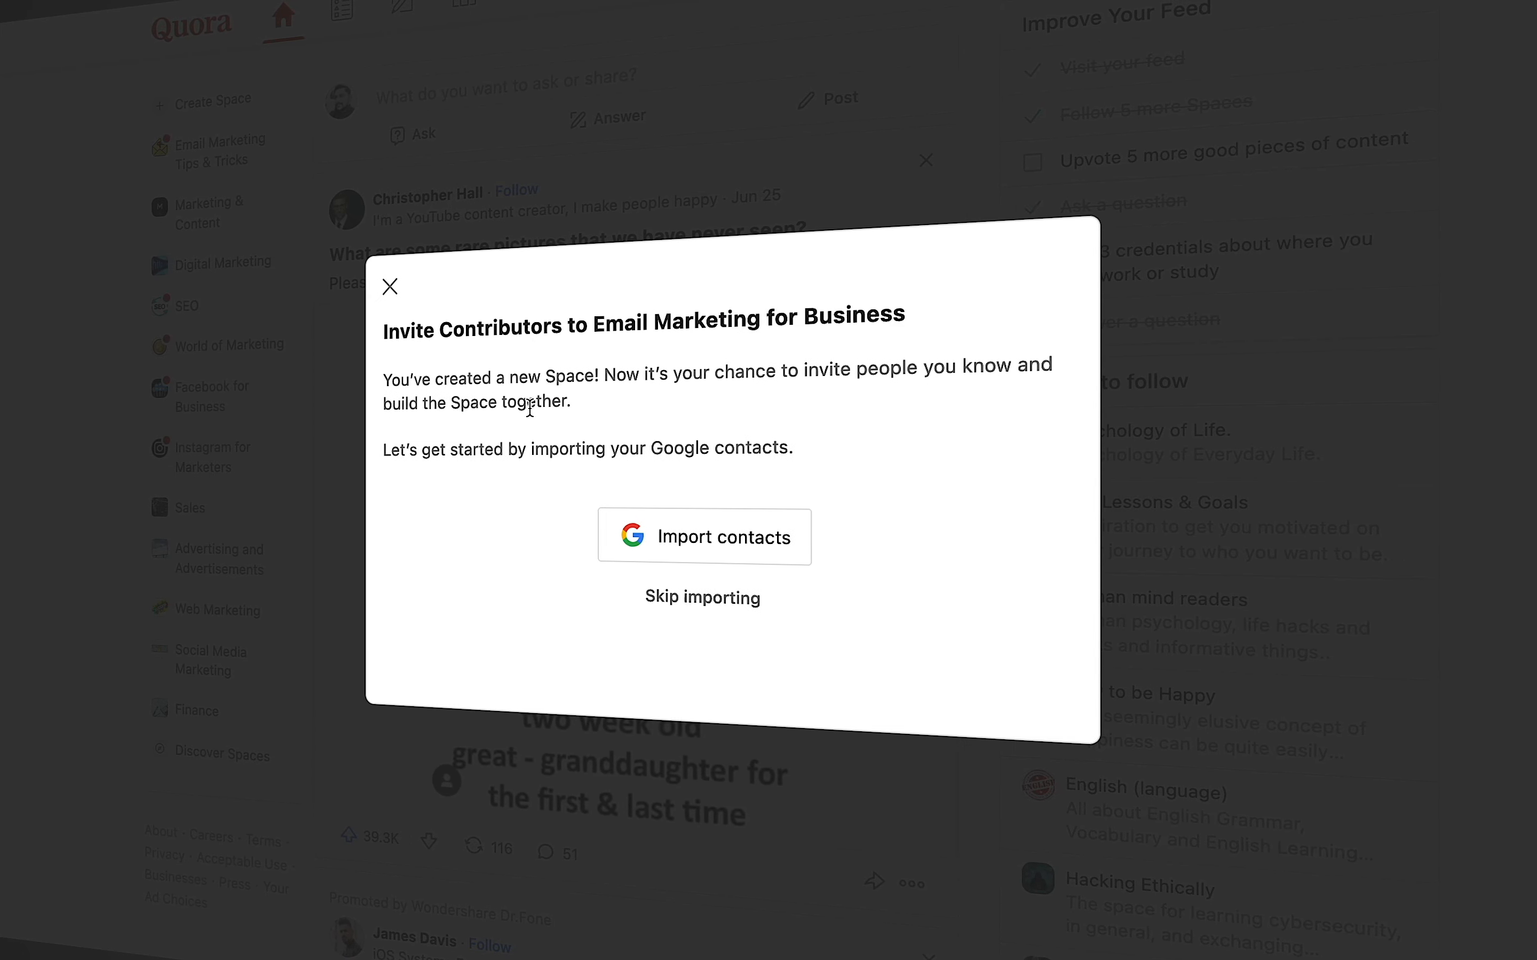
{"action": "left_click", "coordinate": [699, 603]}
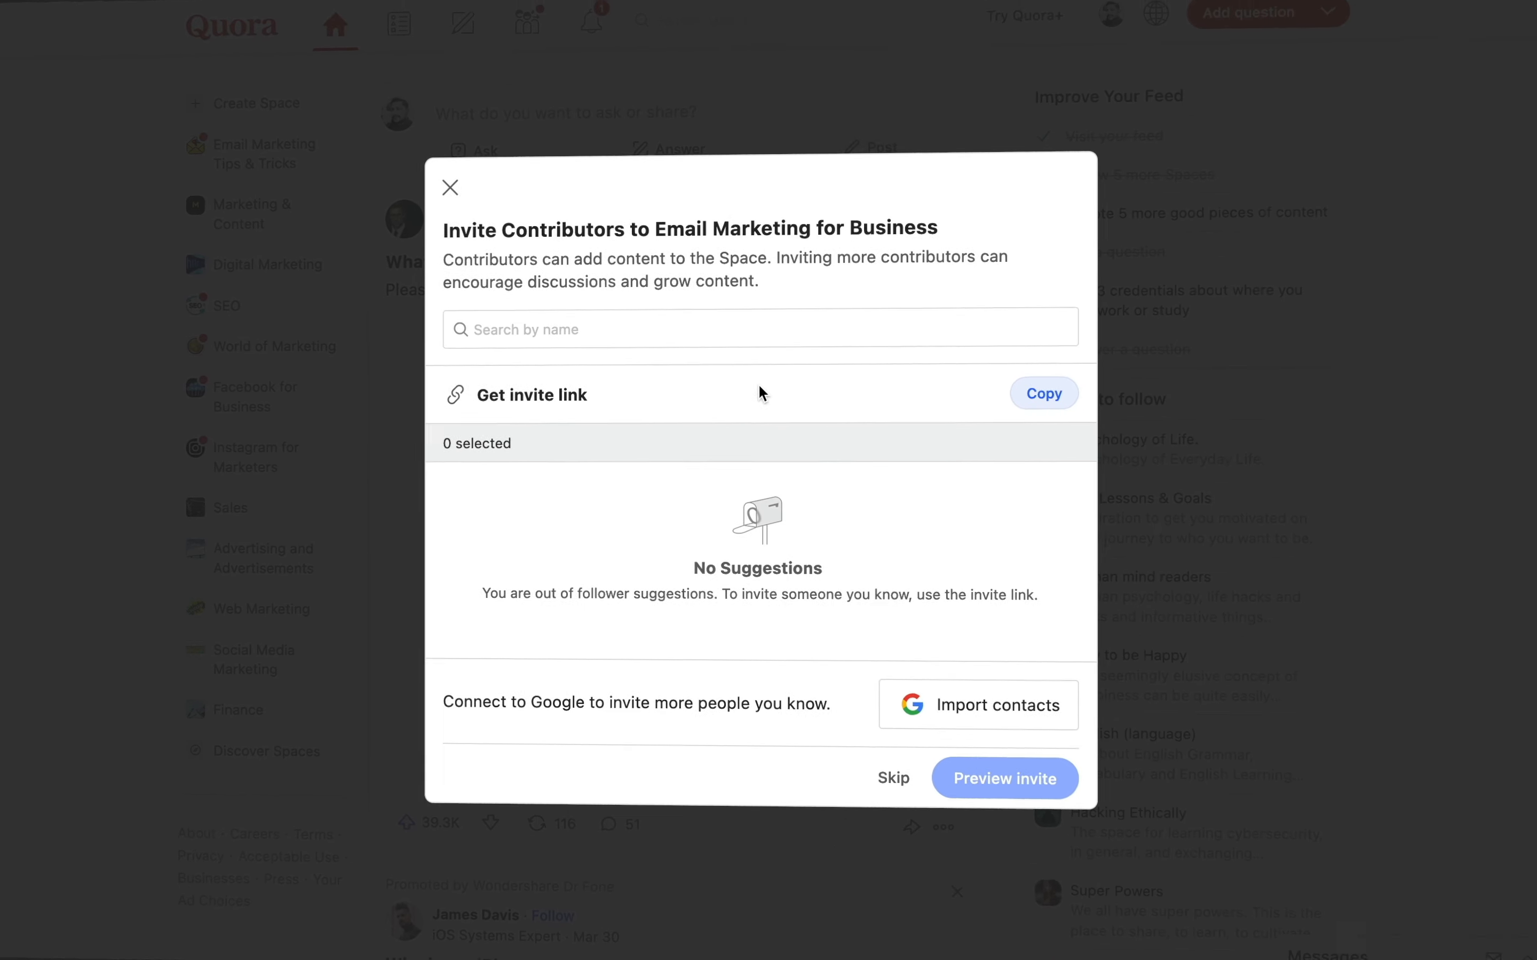
{"action": "left_click", "coordinate": [759, 331]}
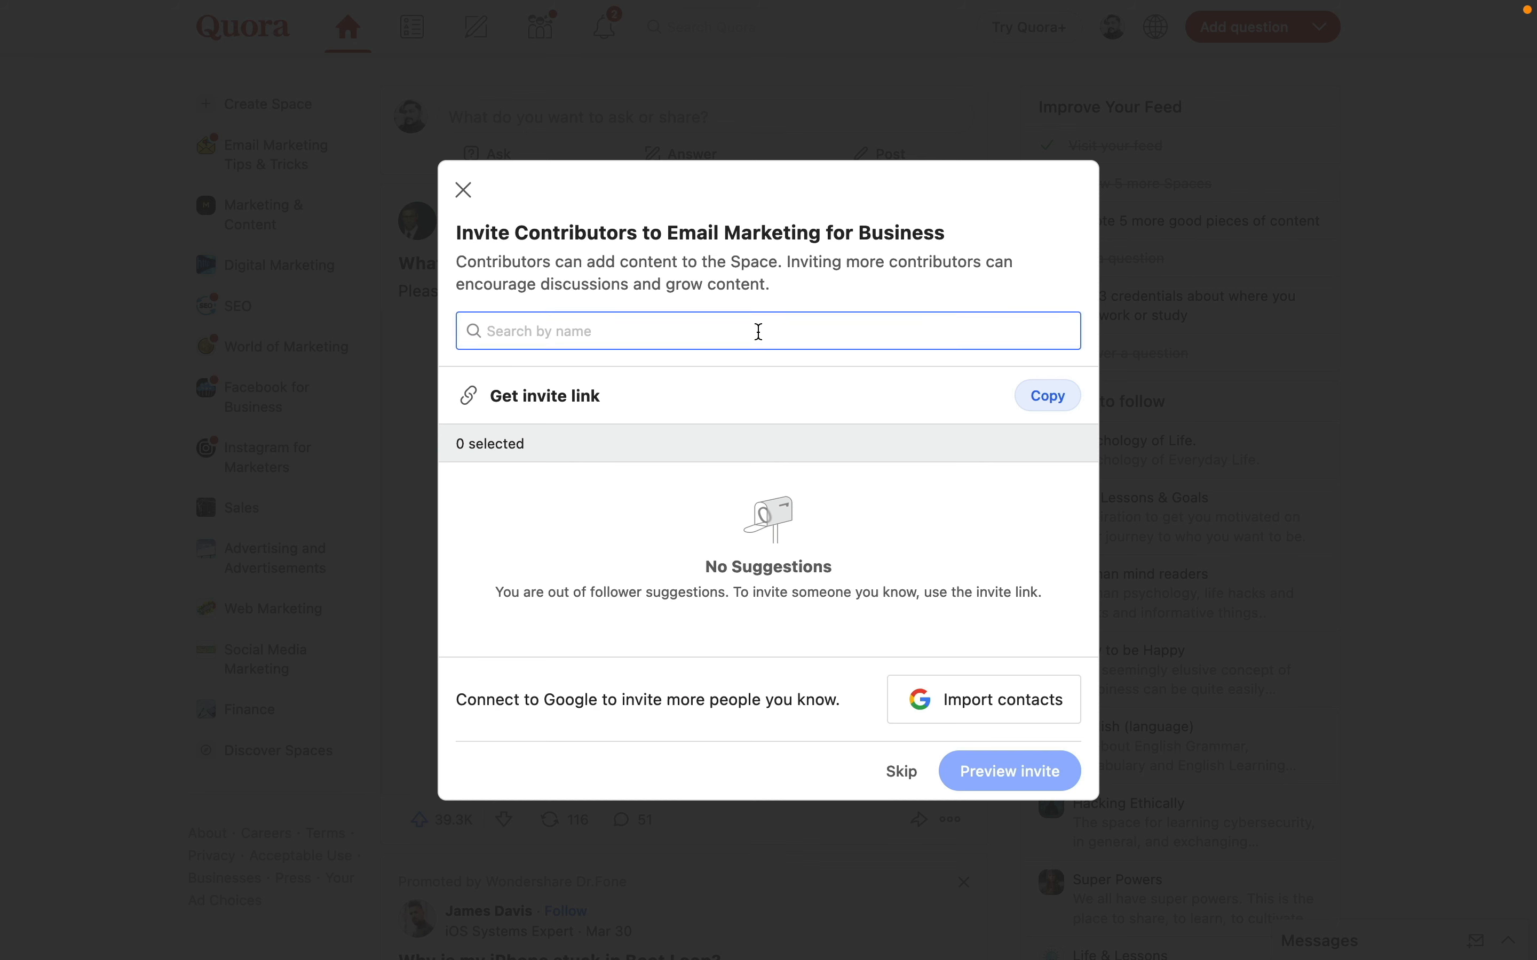
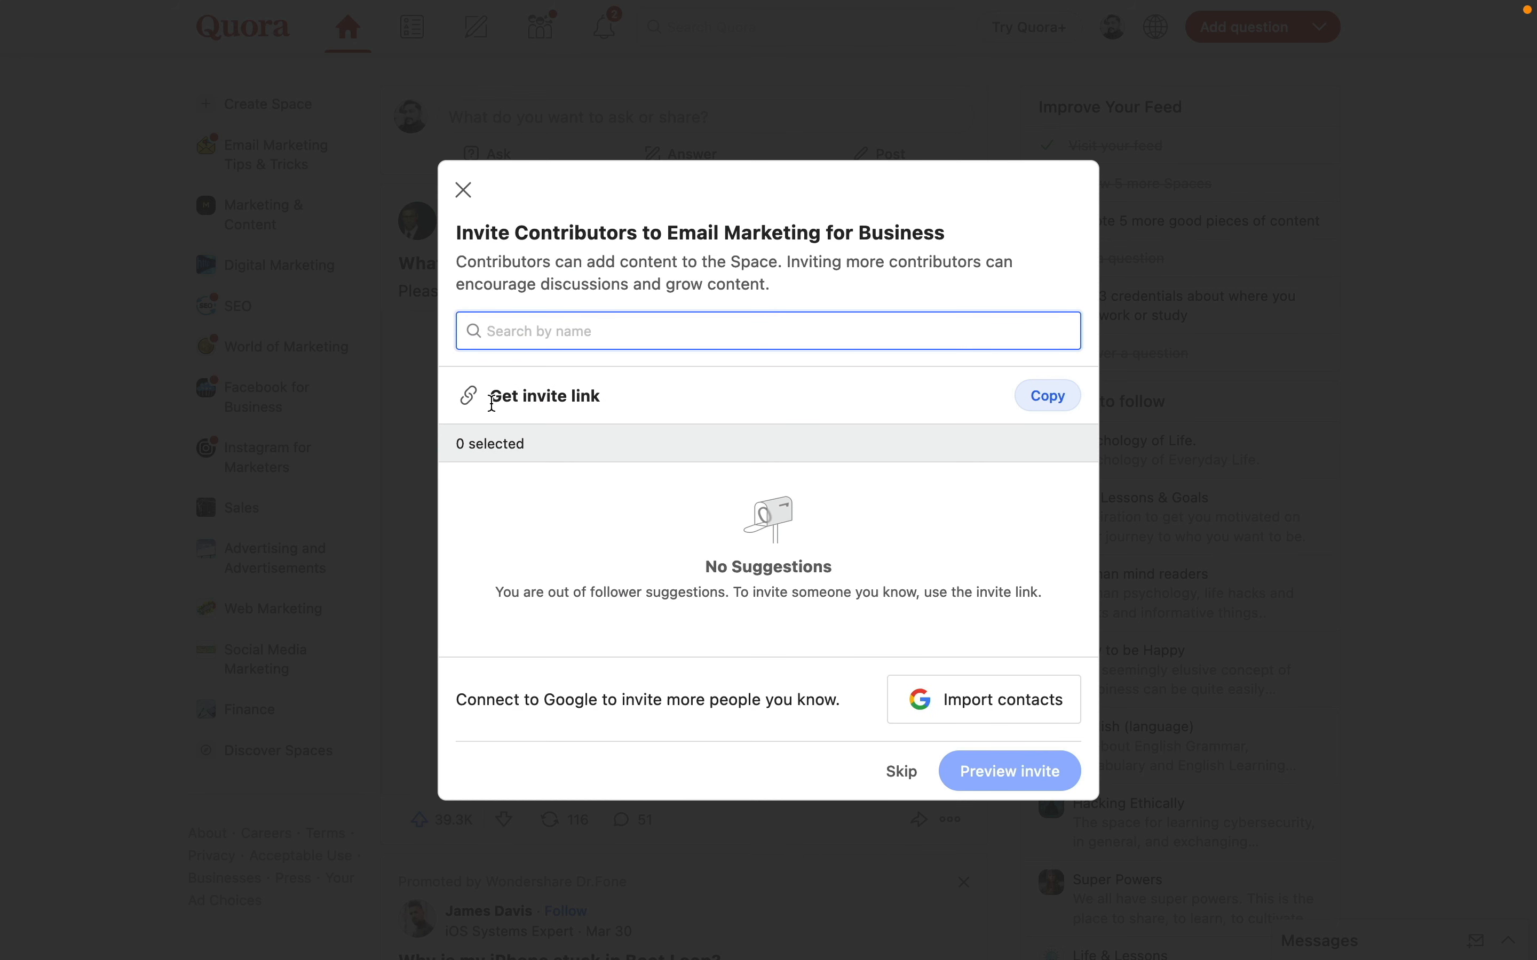
{"action": "left_click", "coordinate": [1049, 396]}
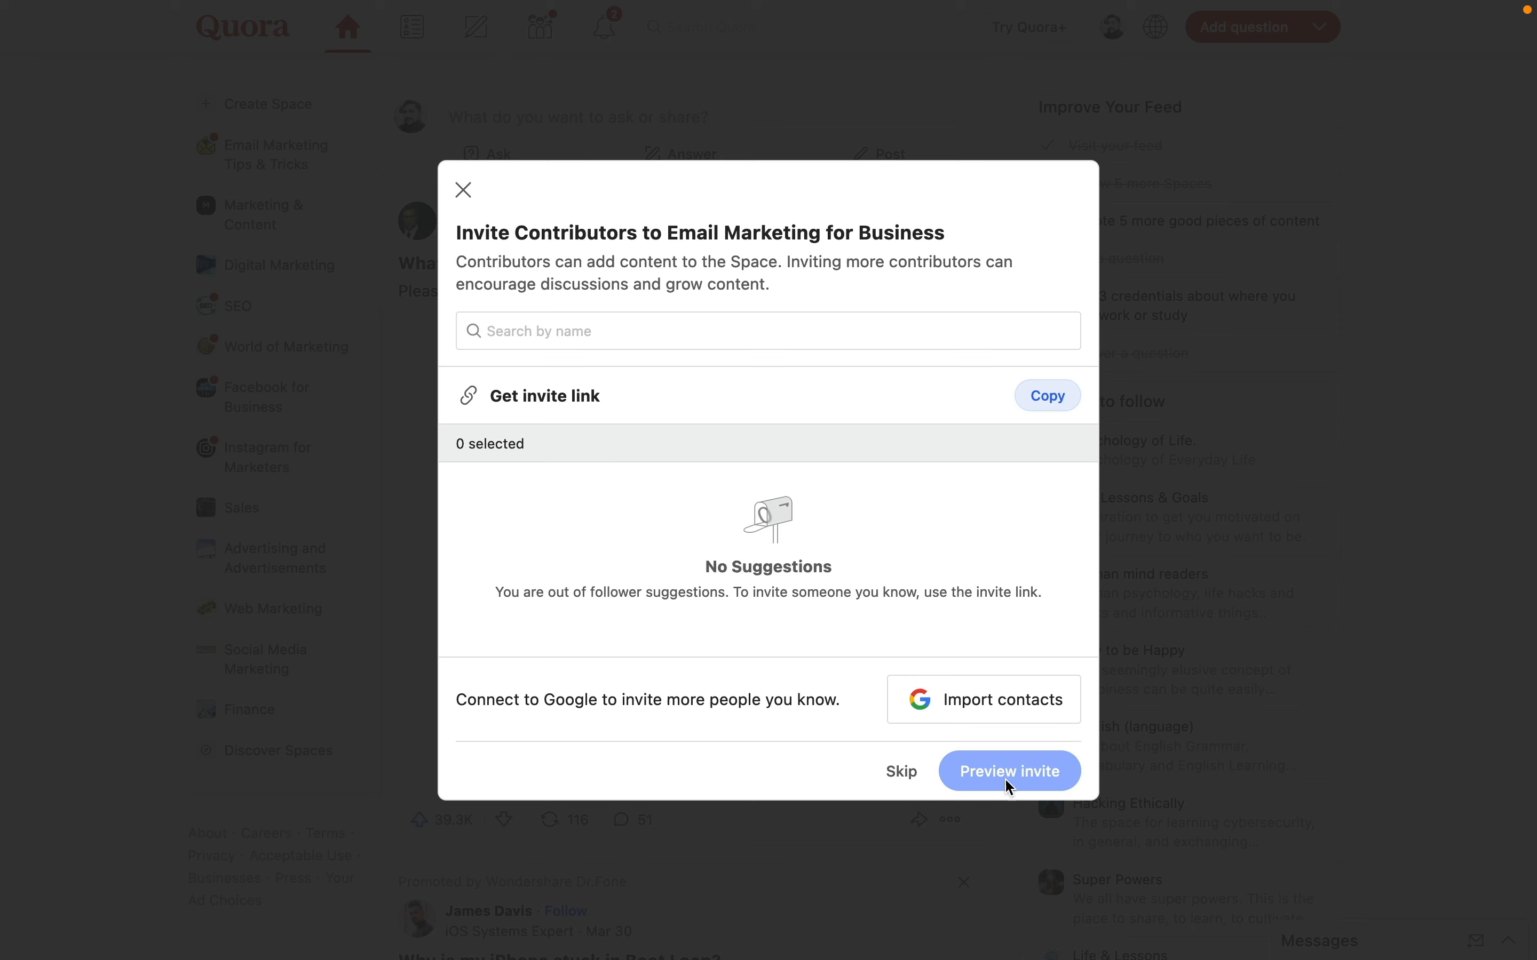
{"action": "left_click", "coordinate": [896, 781]}
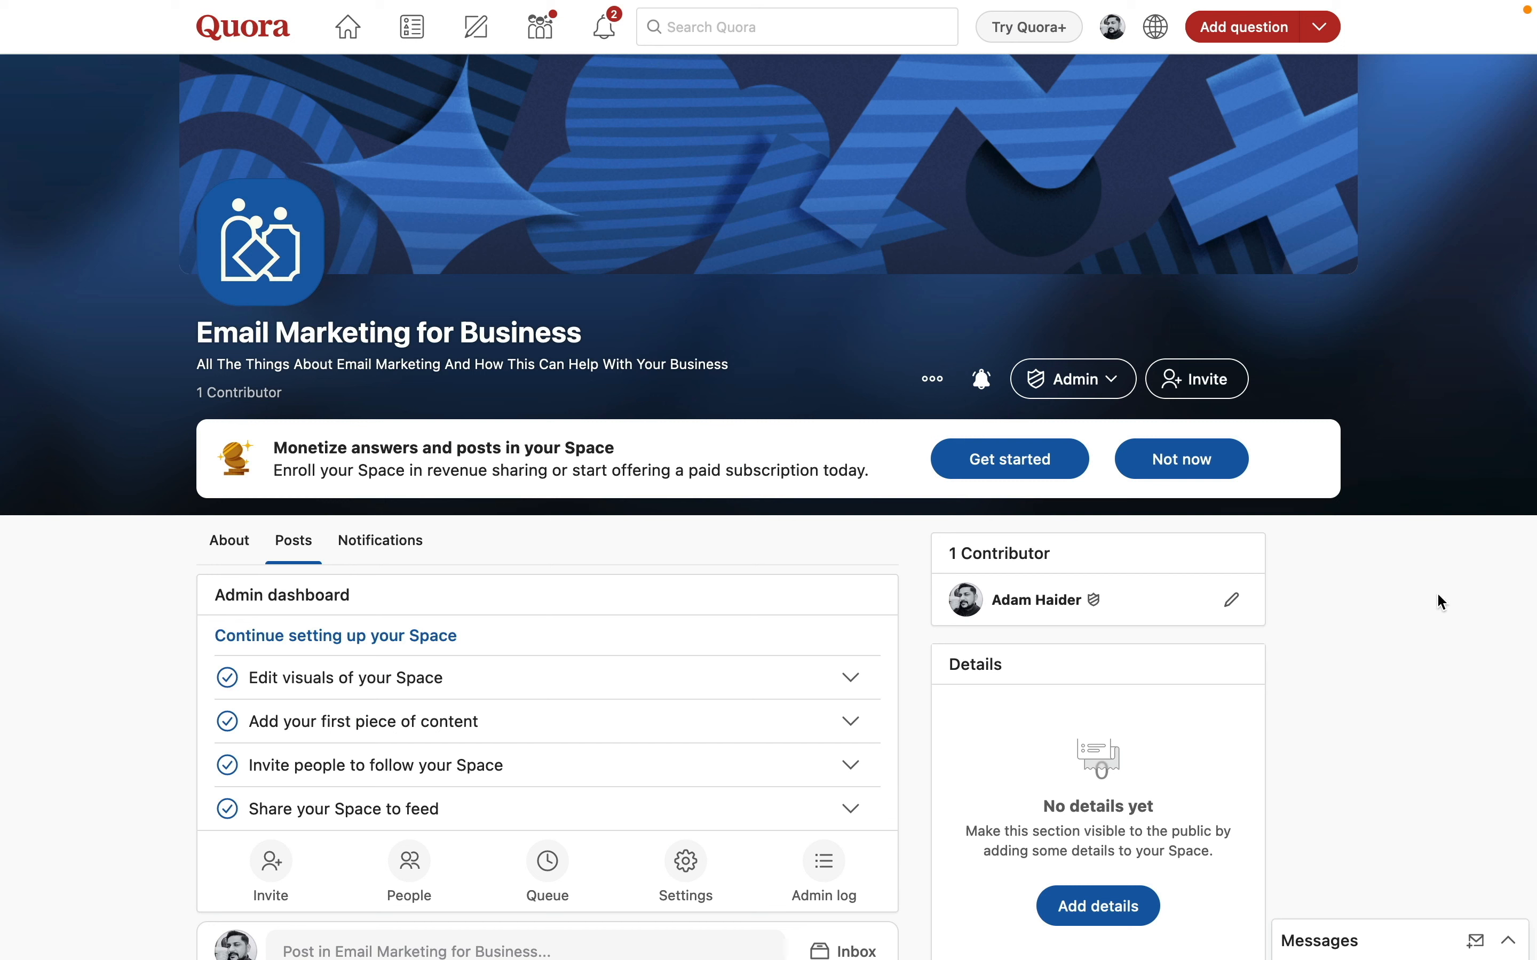
- Paste the prepared purpose paragraph and email-marketing topic bullet list into the Space's Details
{"action": "scroll", "coordinate": [1438, 595], "scroll_direction": "down", "scroll_amount": 6}
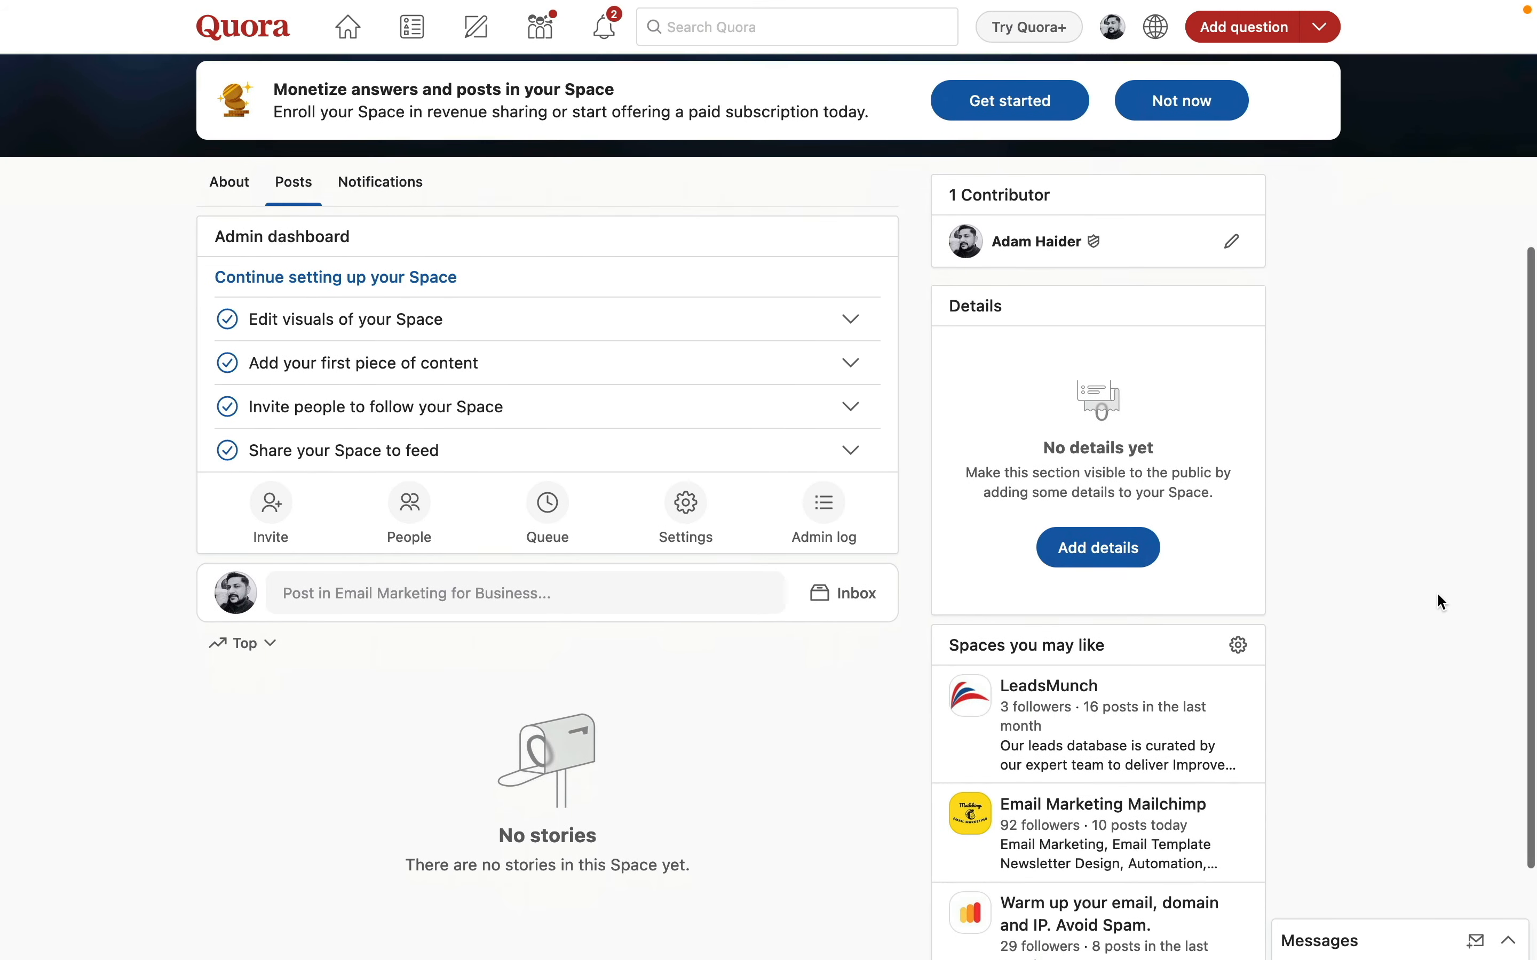
{"action": "scroll", "coordinate": [1438, 595], "scroll_direction": "down", "scroll_amount": 2}
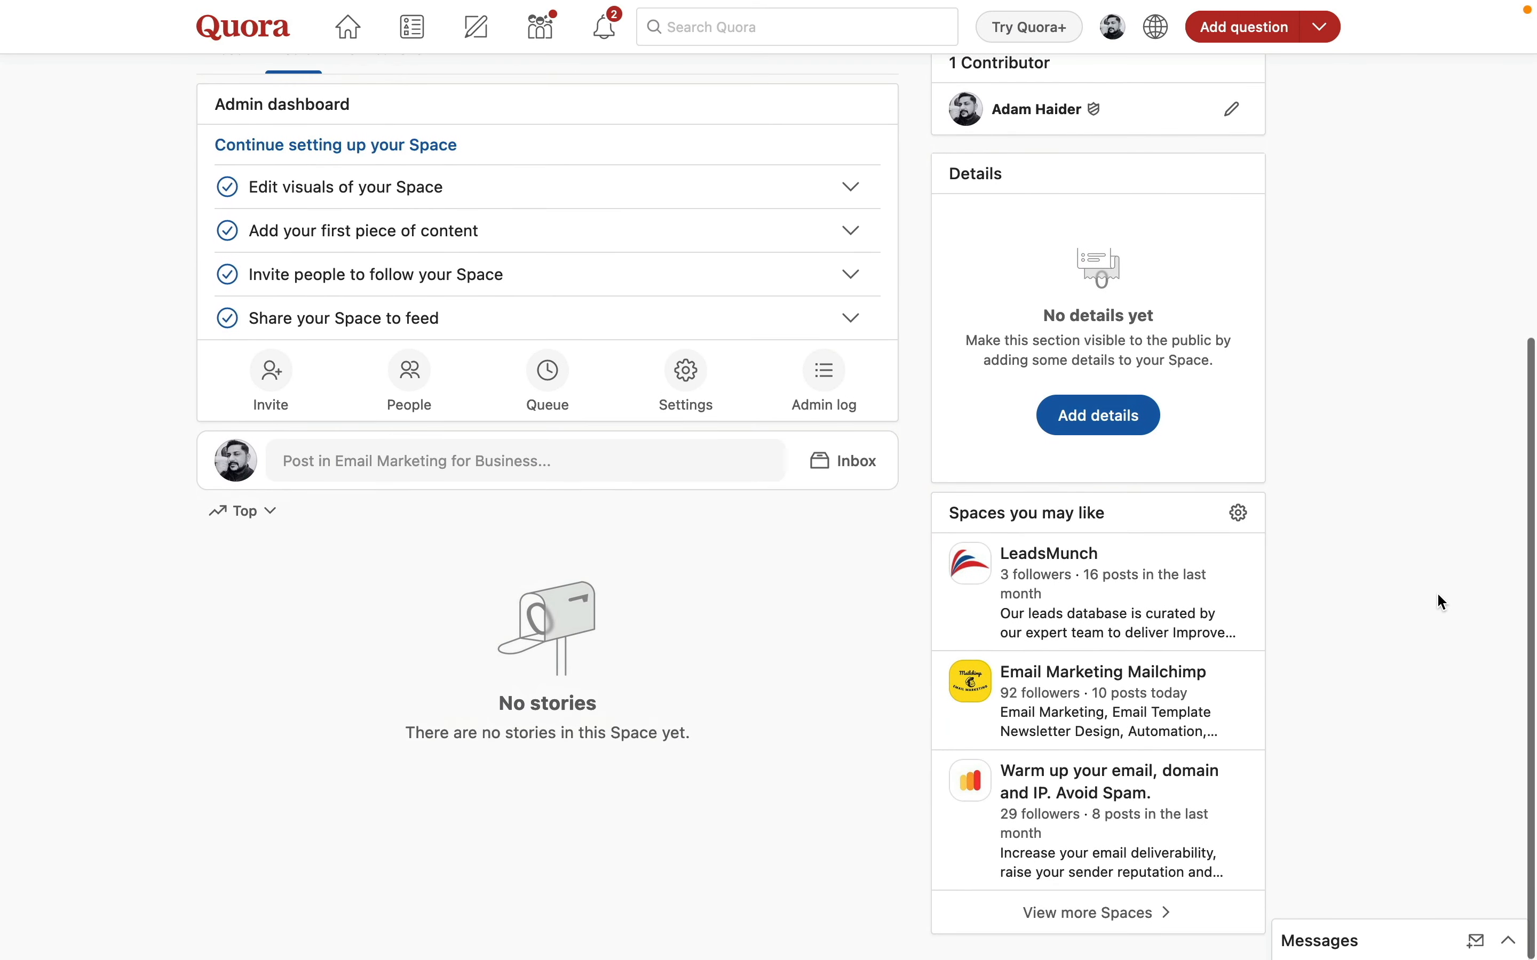
{"action": "scroll", "coordinate": [1440, 600], "scroll_direction": "up", "scroll_amount": 6}
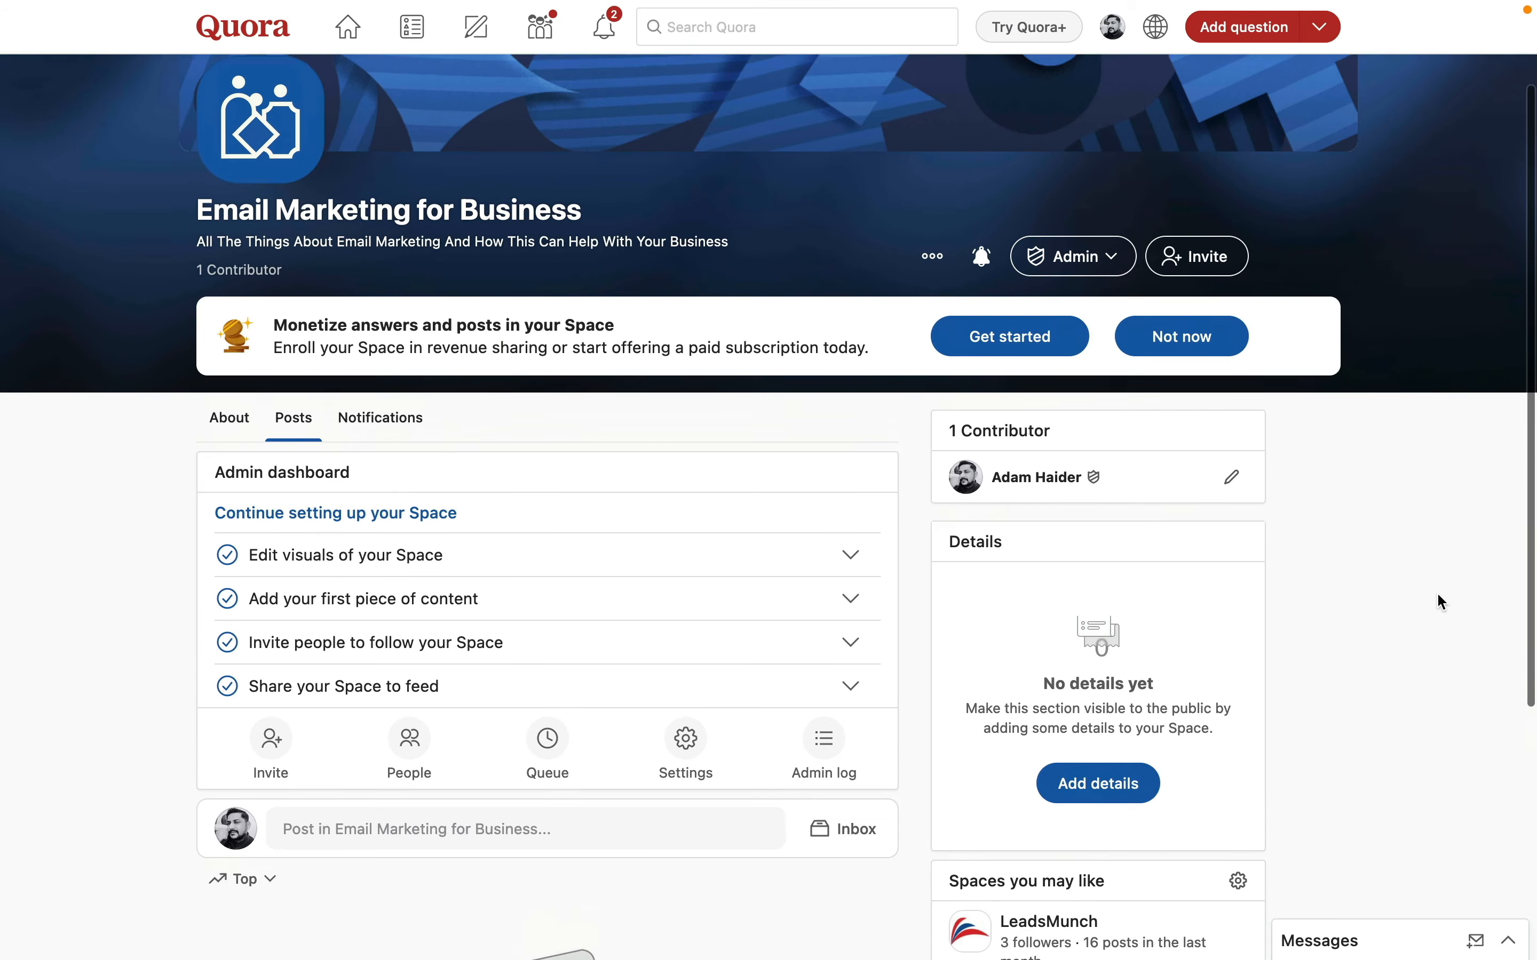
{"action": "scroll", "coordinate": [1438, 595], "scroll_direction": "up", "scroll_amount": 2}
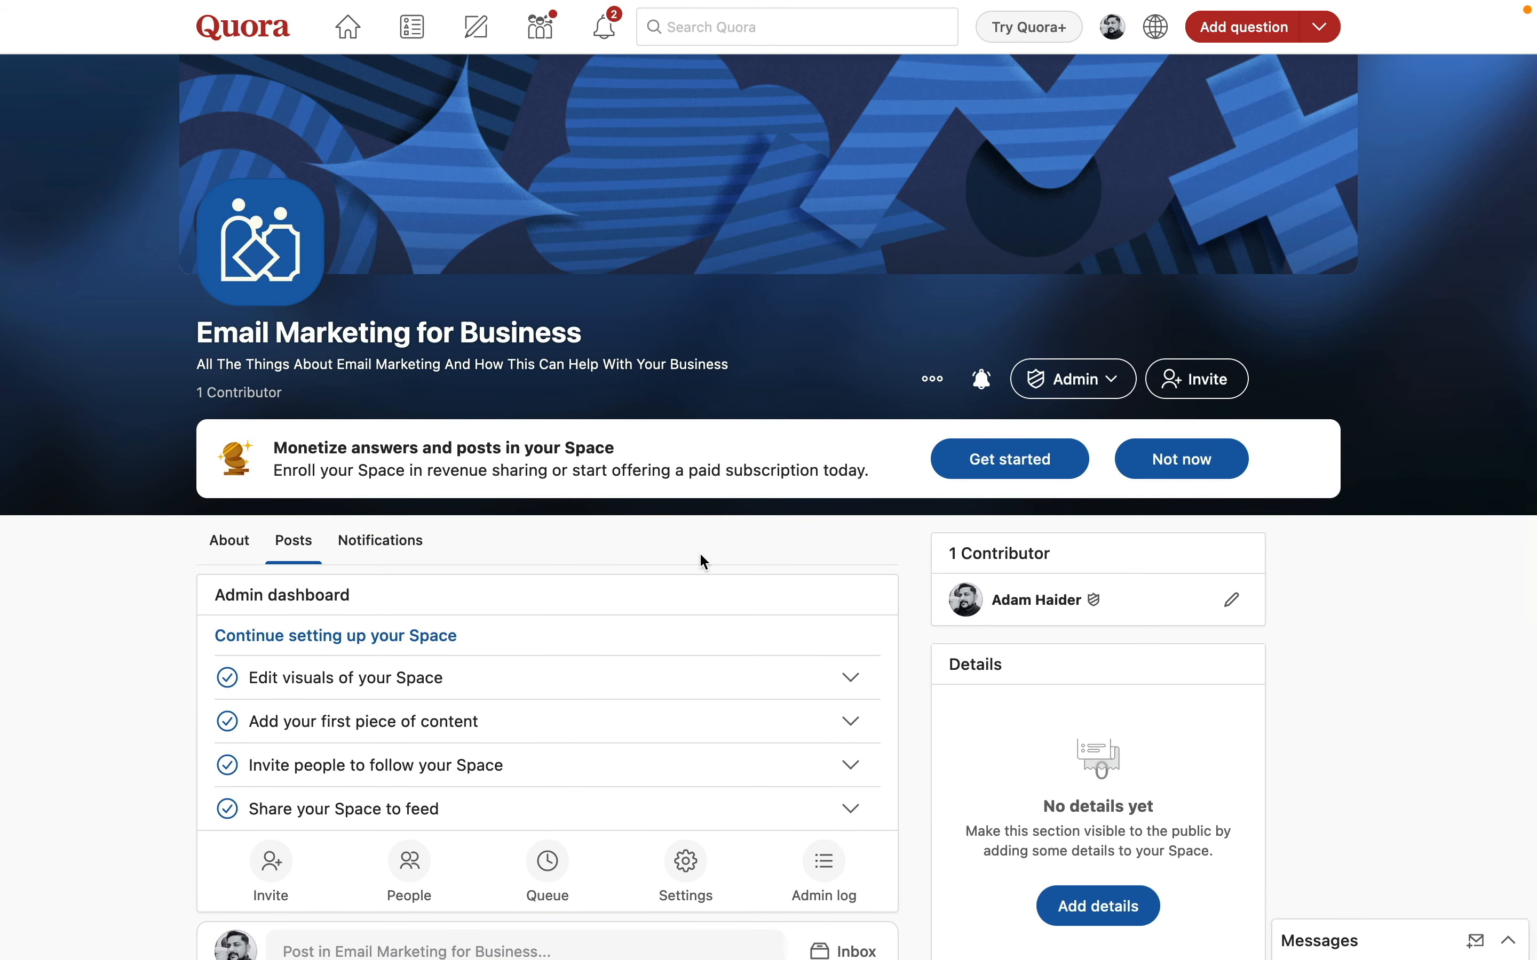
{"action": "scroll", "coordinate": [1252, 724], "scroll_direction": "down", "scroll_amount": 3}
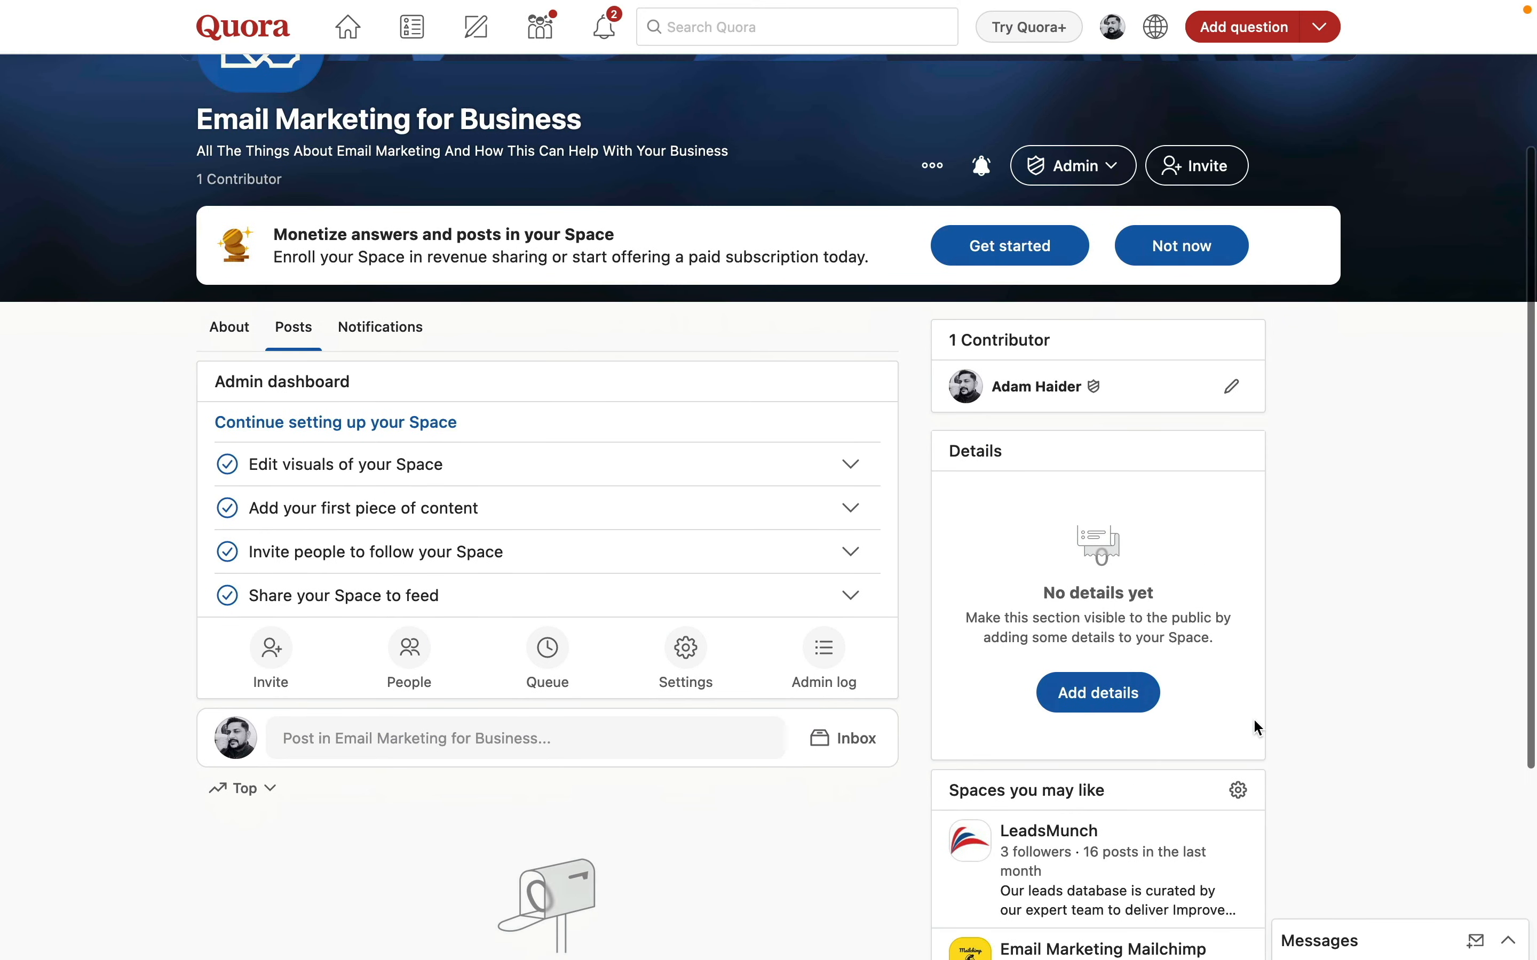
{"action": "left_click", "coordinate": [1097, 699]}
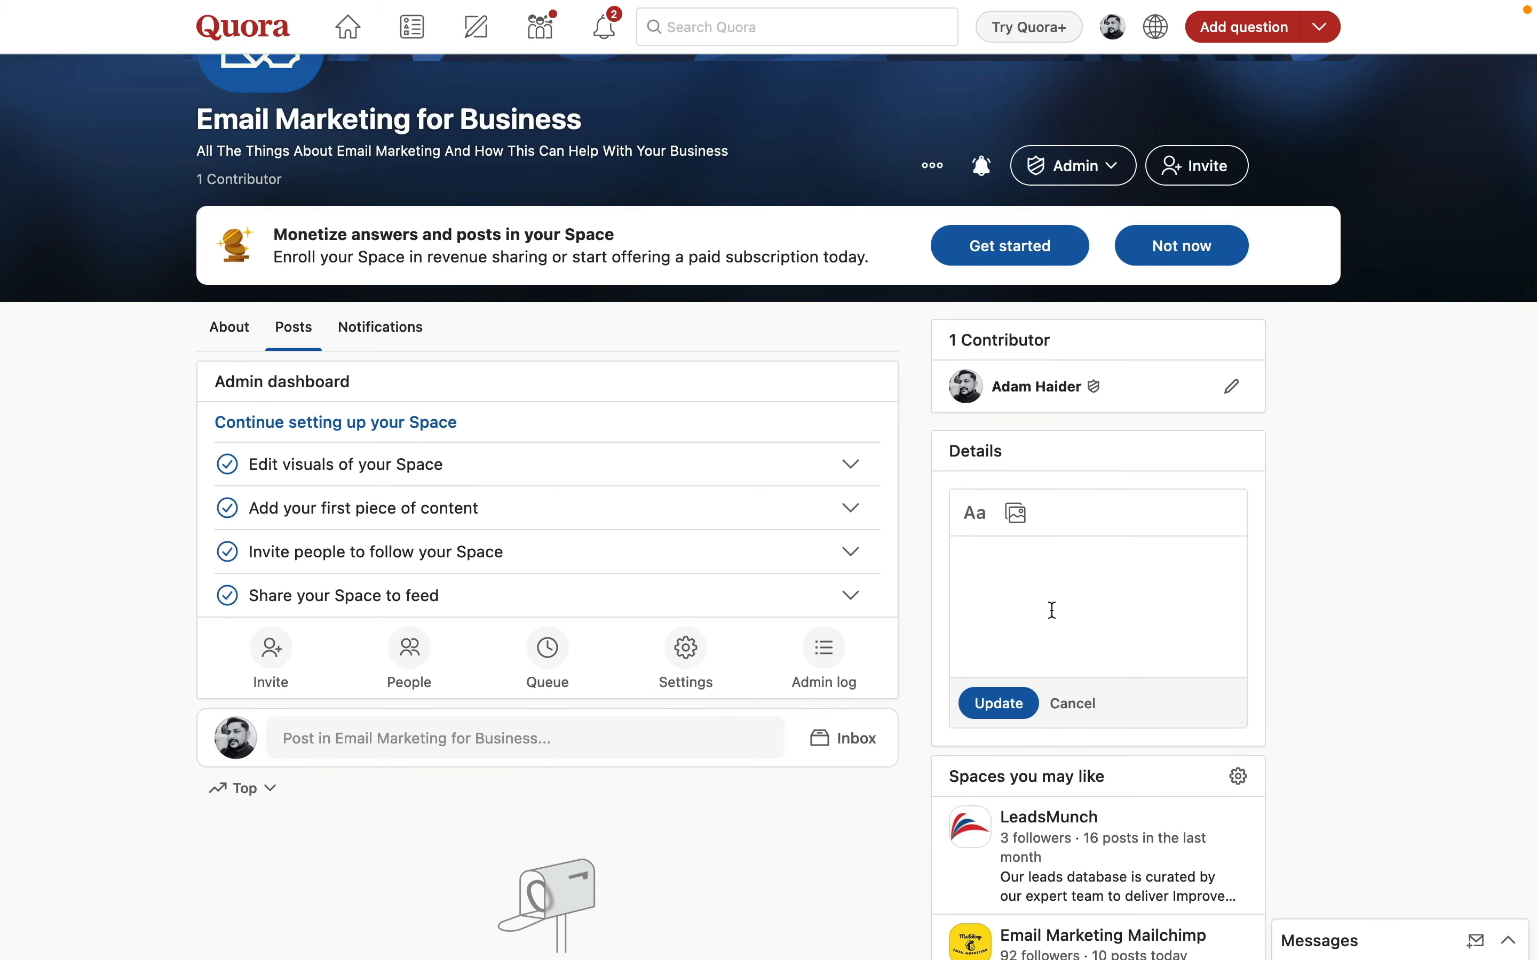
{"action": "key", "text": "ctrl+v"}
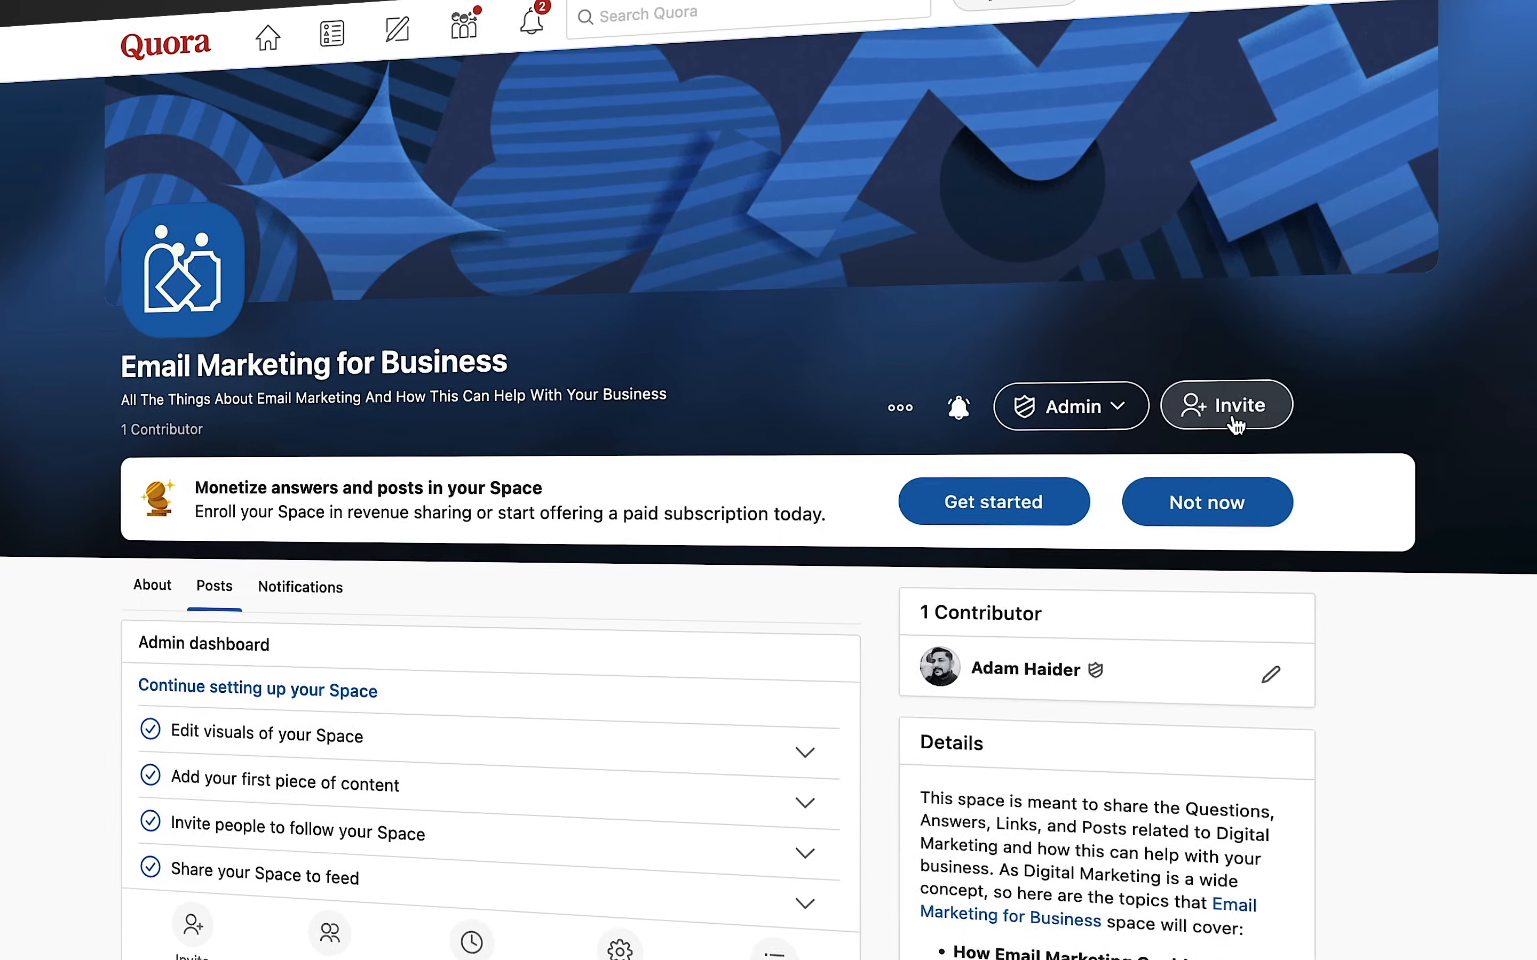
- Copy the Space's 7-day follower invite link and start searching for someone by name
{"action": "left_click", "coordinate": [1194, 384]}
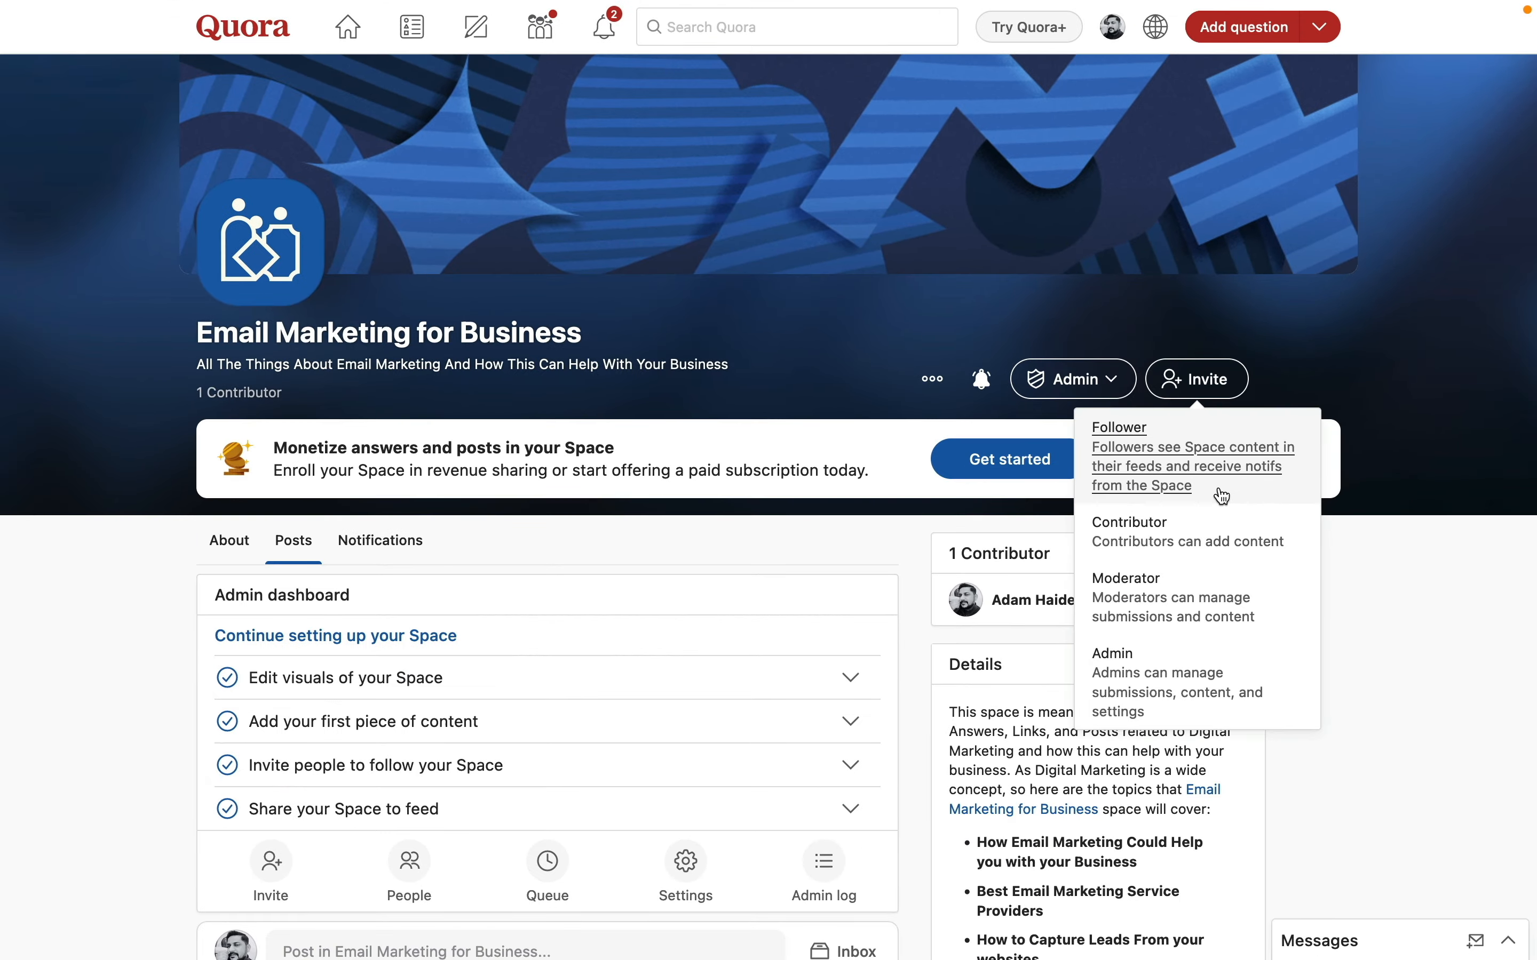
{"action": "left_click", "coordinate": [1223, 494]}
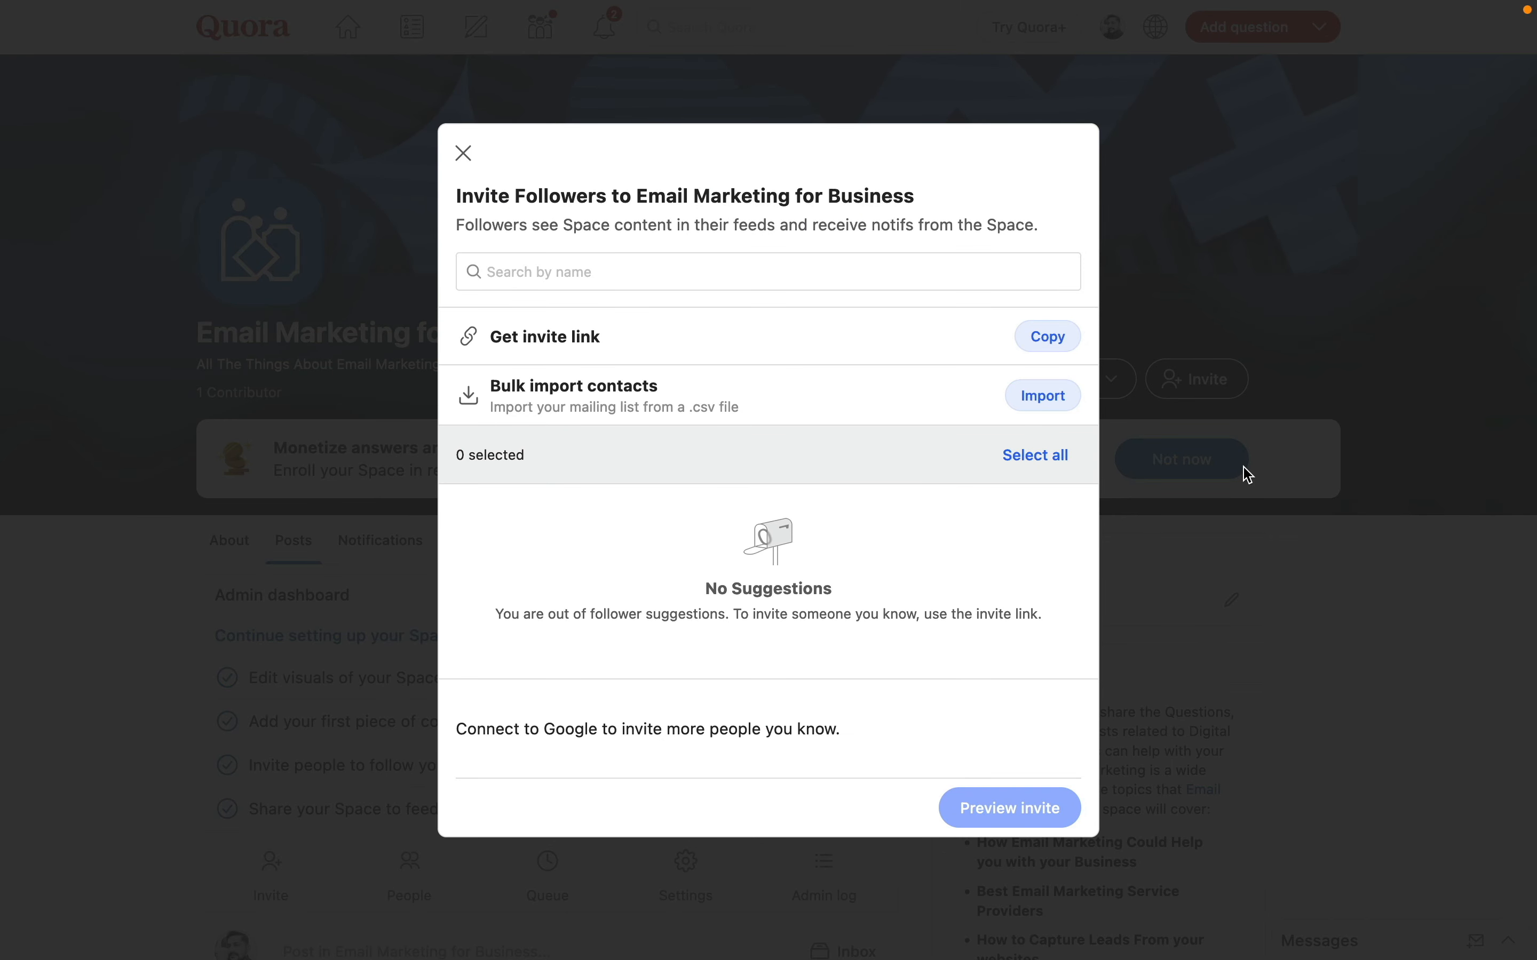
{"action": "left_click", "coordinate": [1040, 343]}
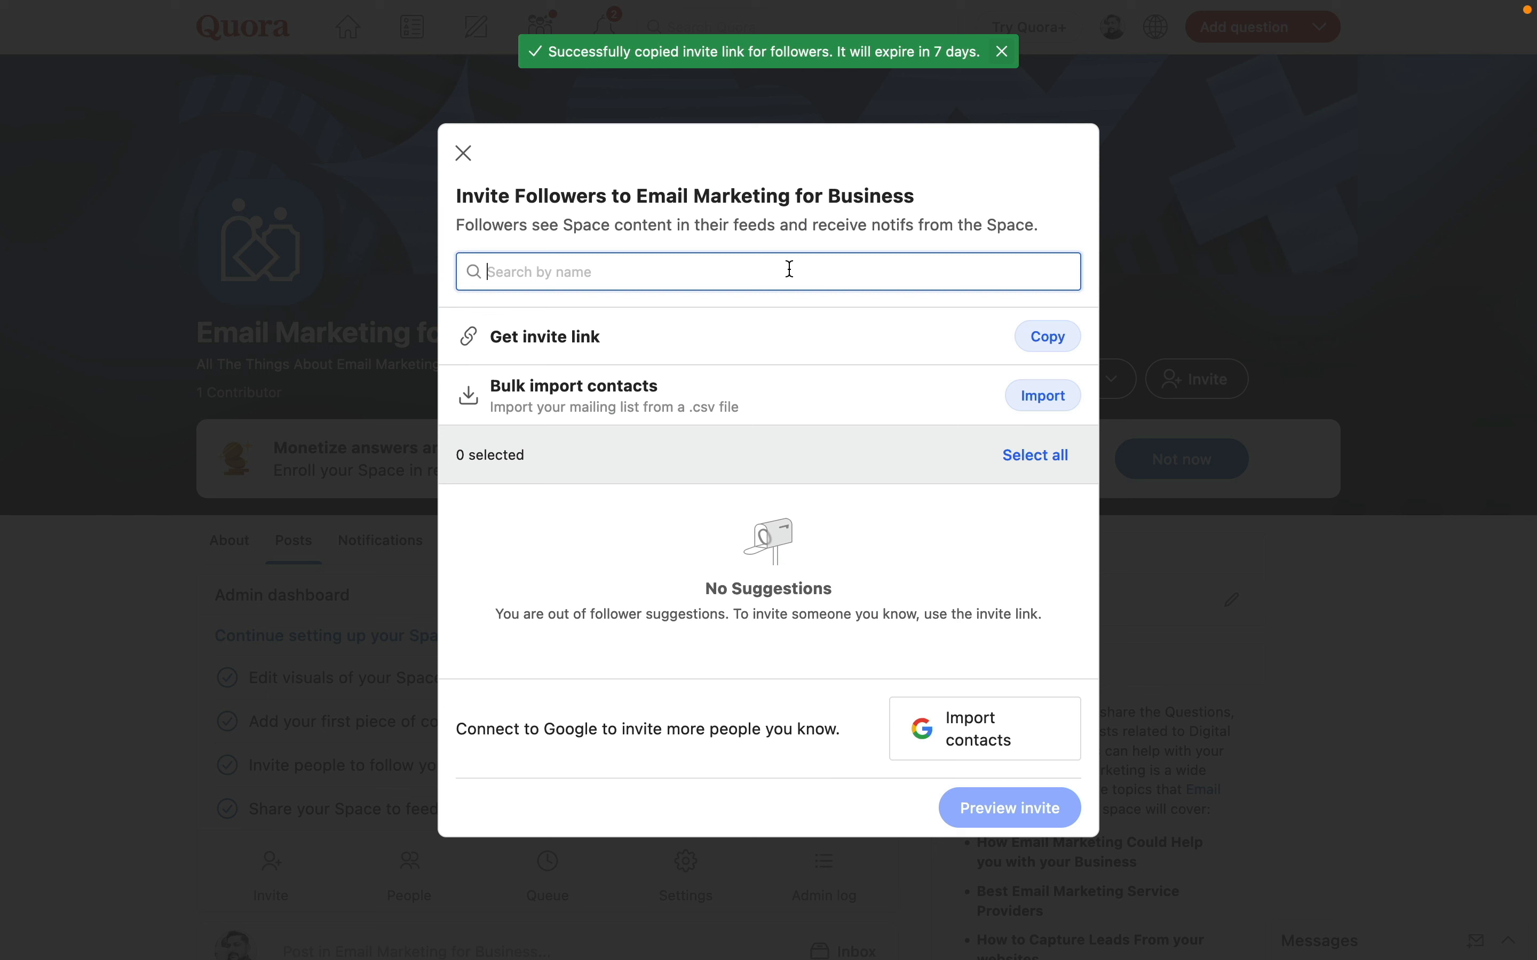
{"action": "type", "text": "n"}
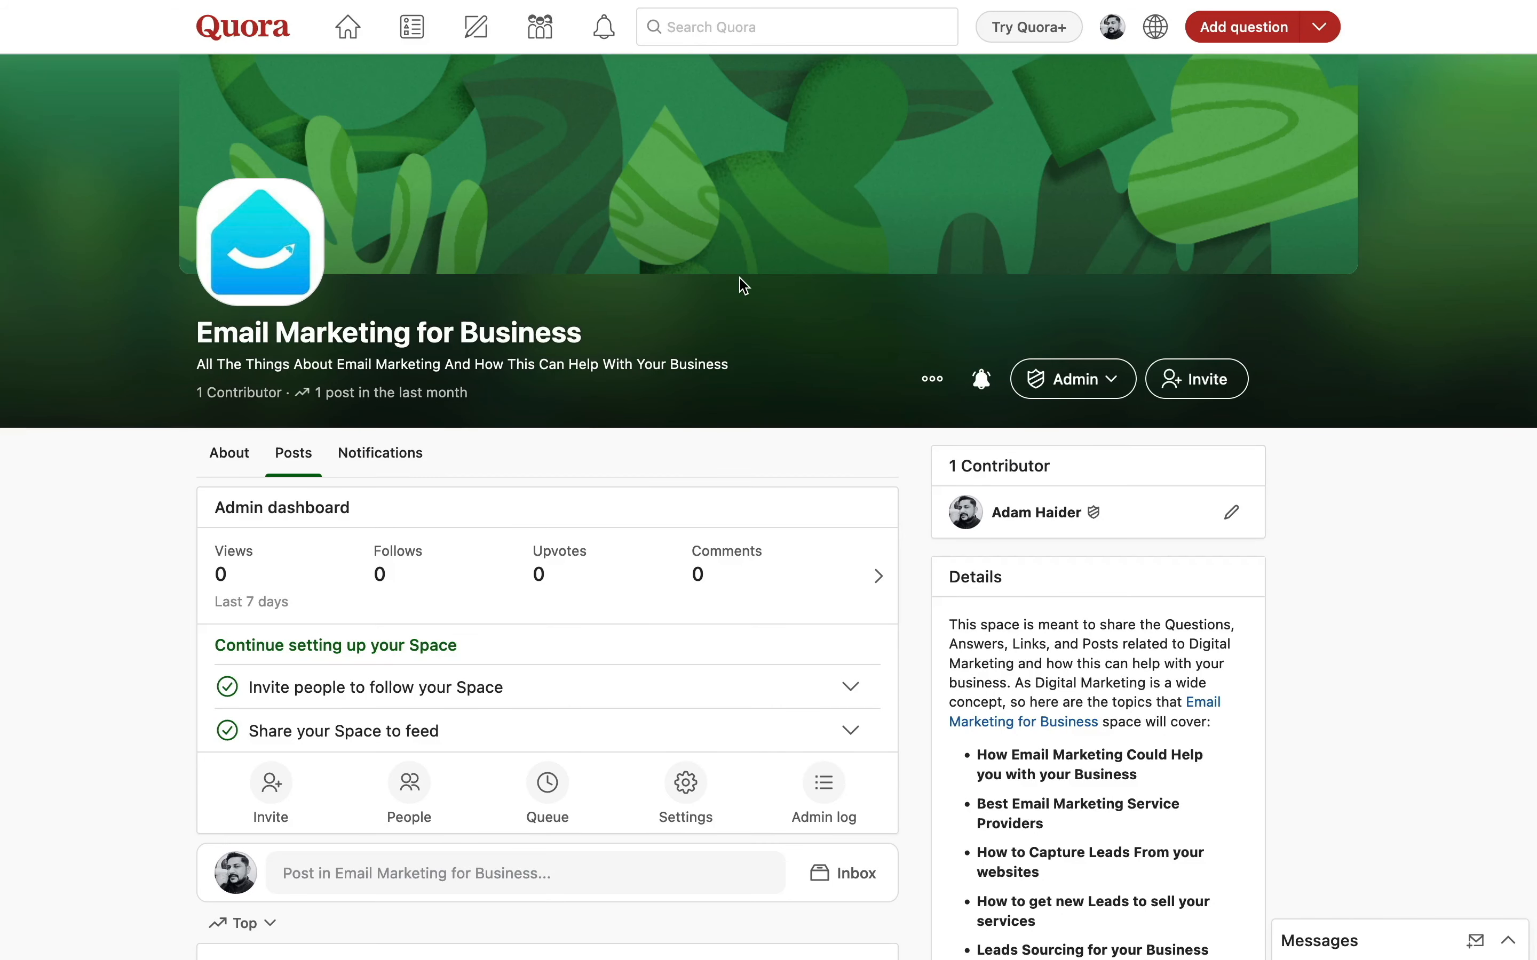
{"action": "scroll", "coordinate": [576, 710], "scroll_direction": "down", "scroll_amount": 5}
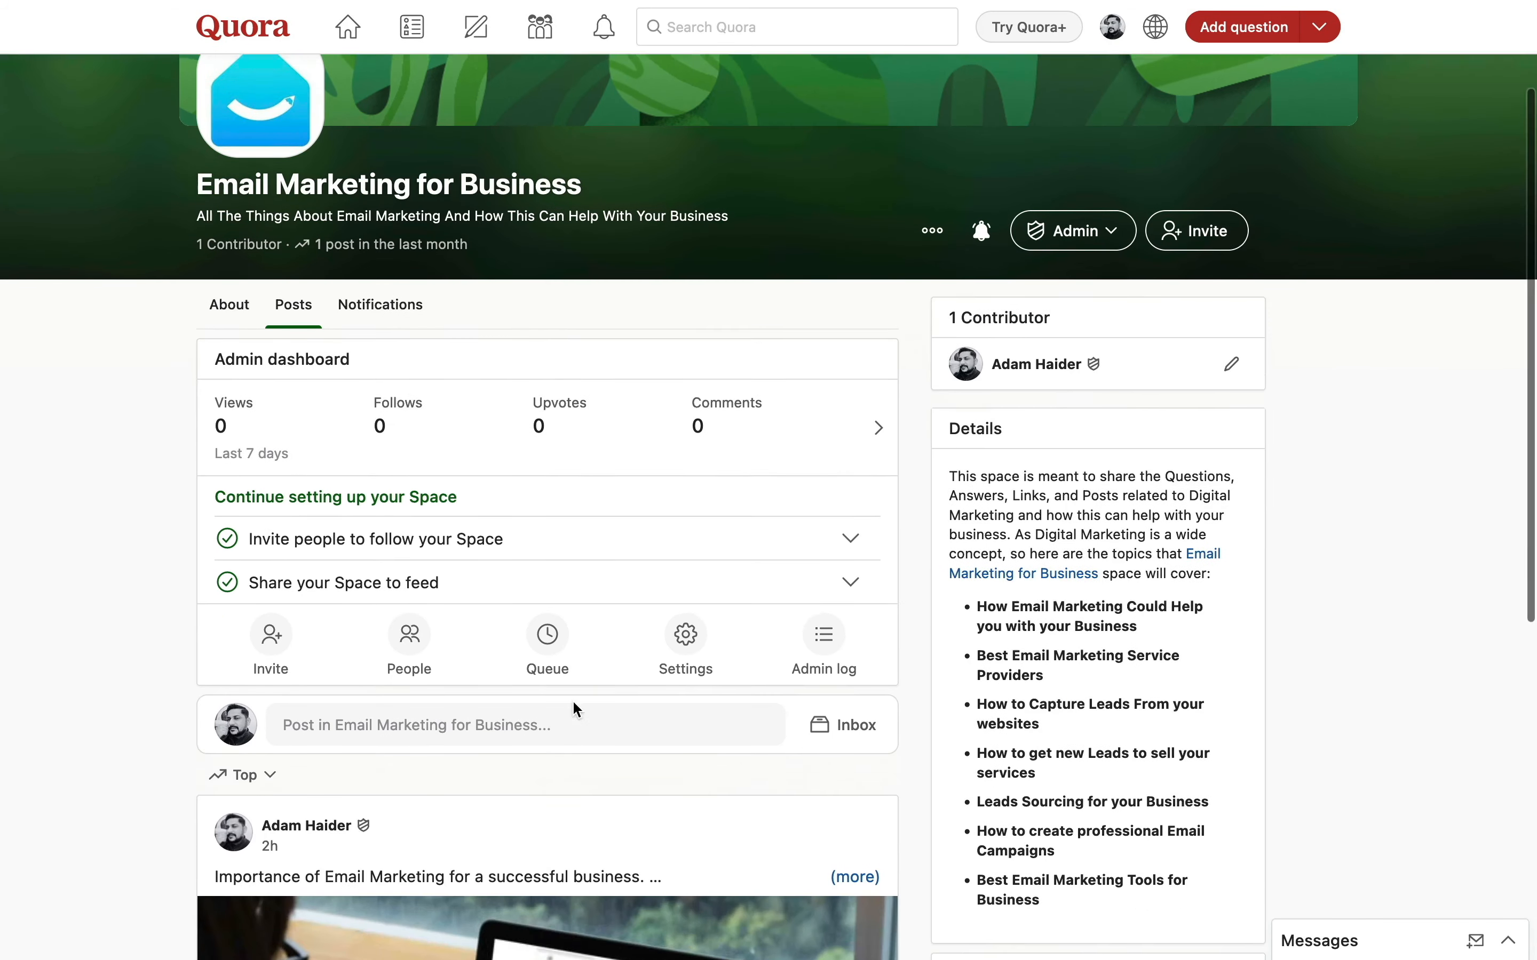
{"action": "left_click", "coordinate": [693, 513]}
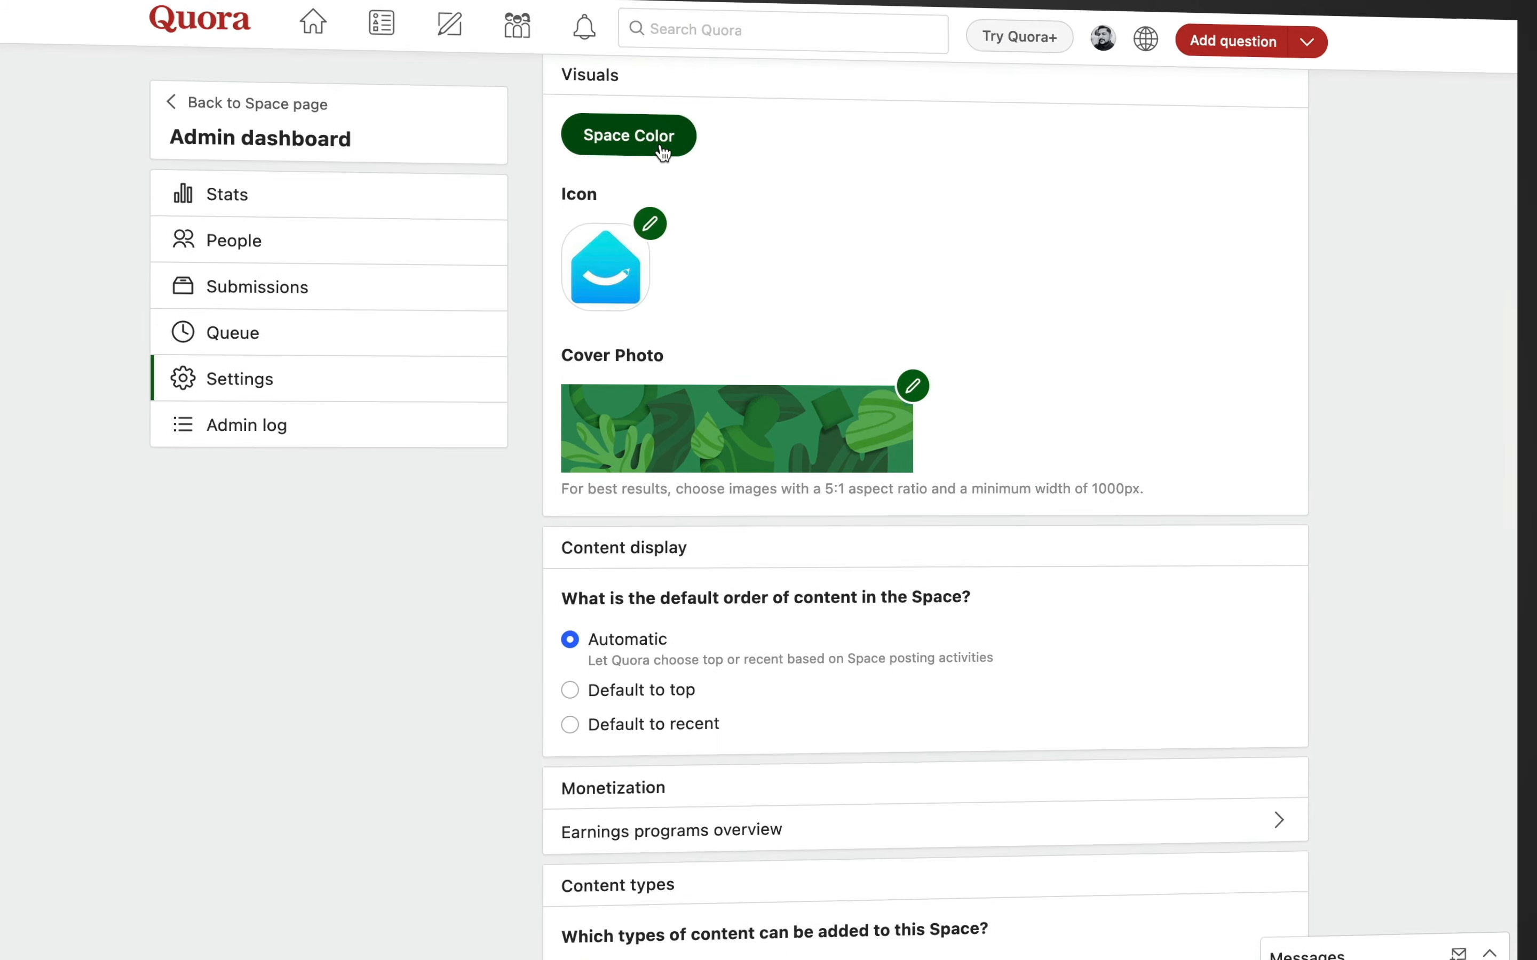
{"action": "left_click", "coordinate": [680, 147]}
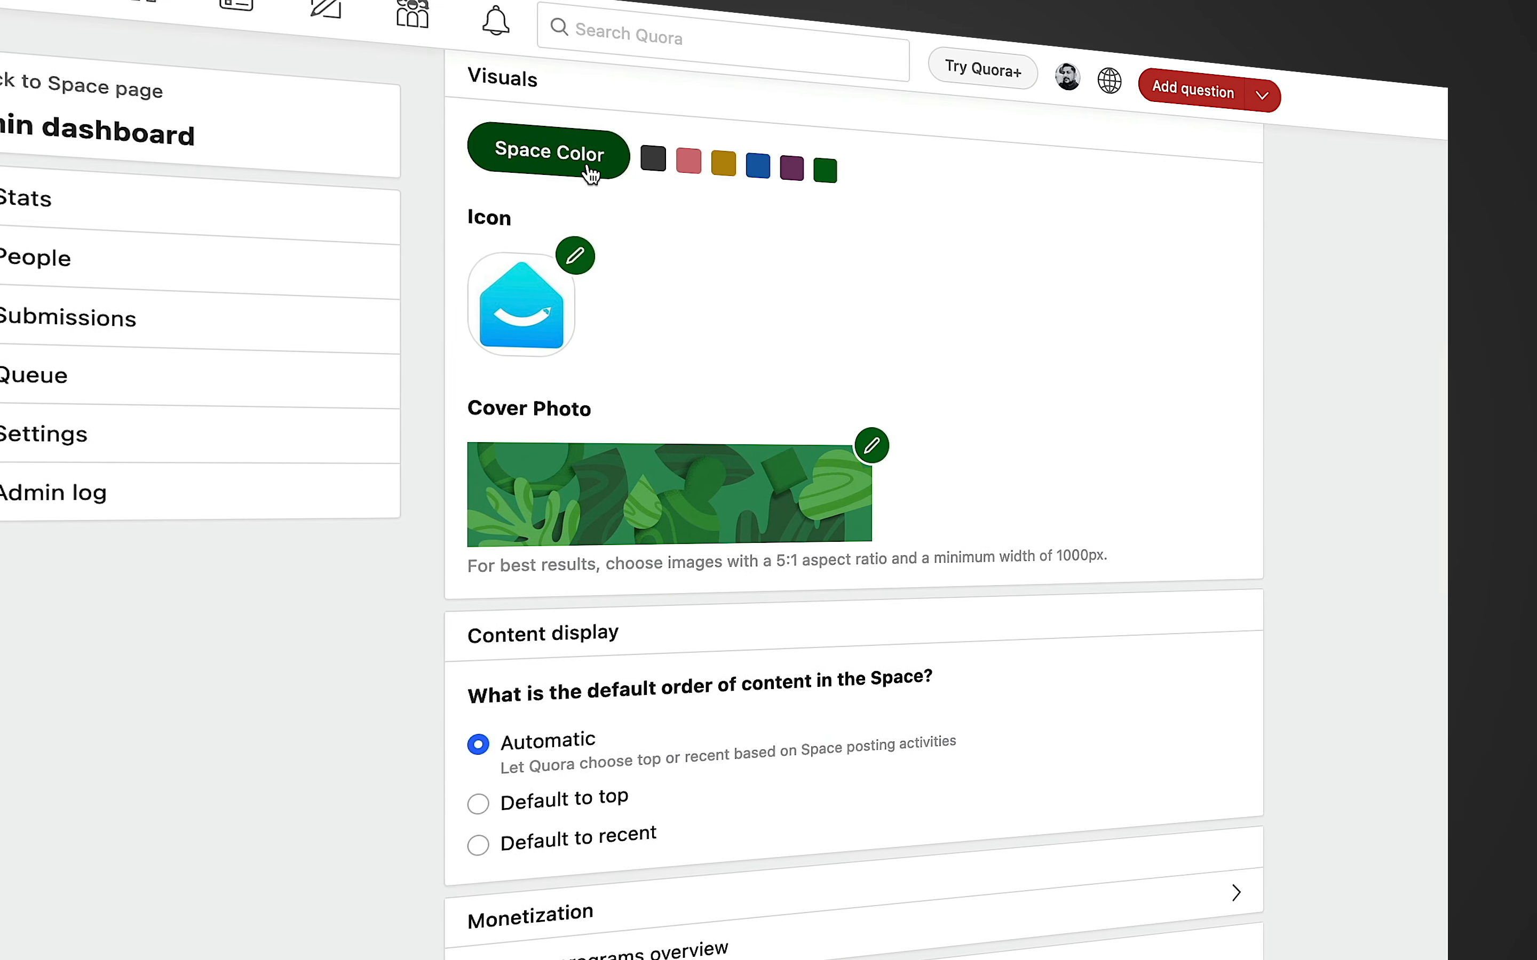
{"action": "left_click", "coordinate": [788, 172]}
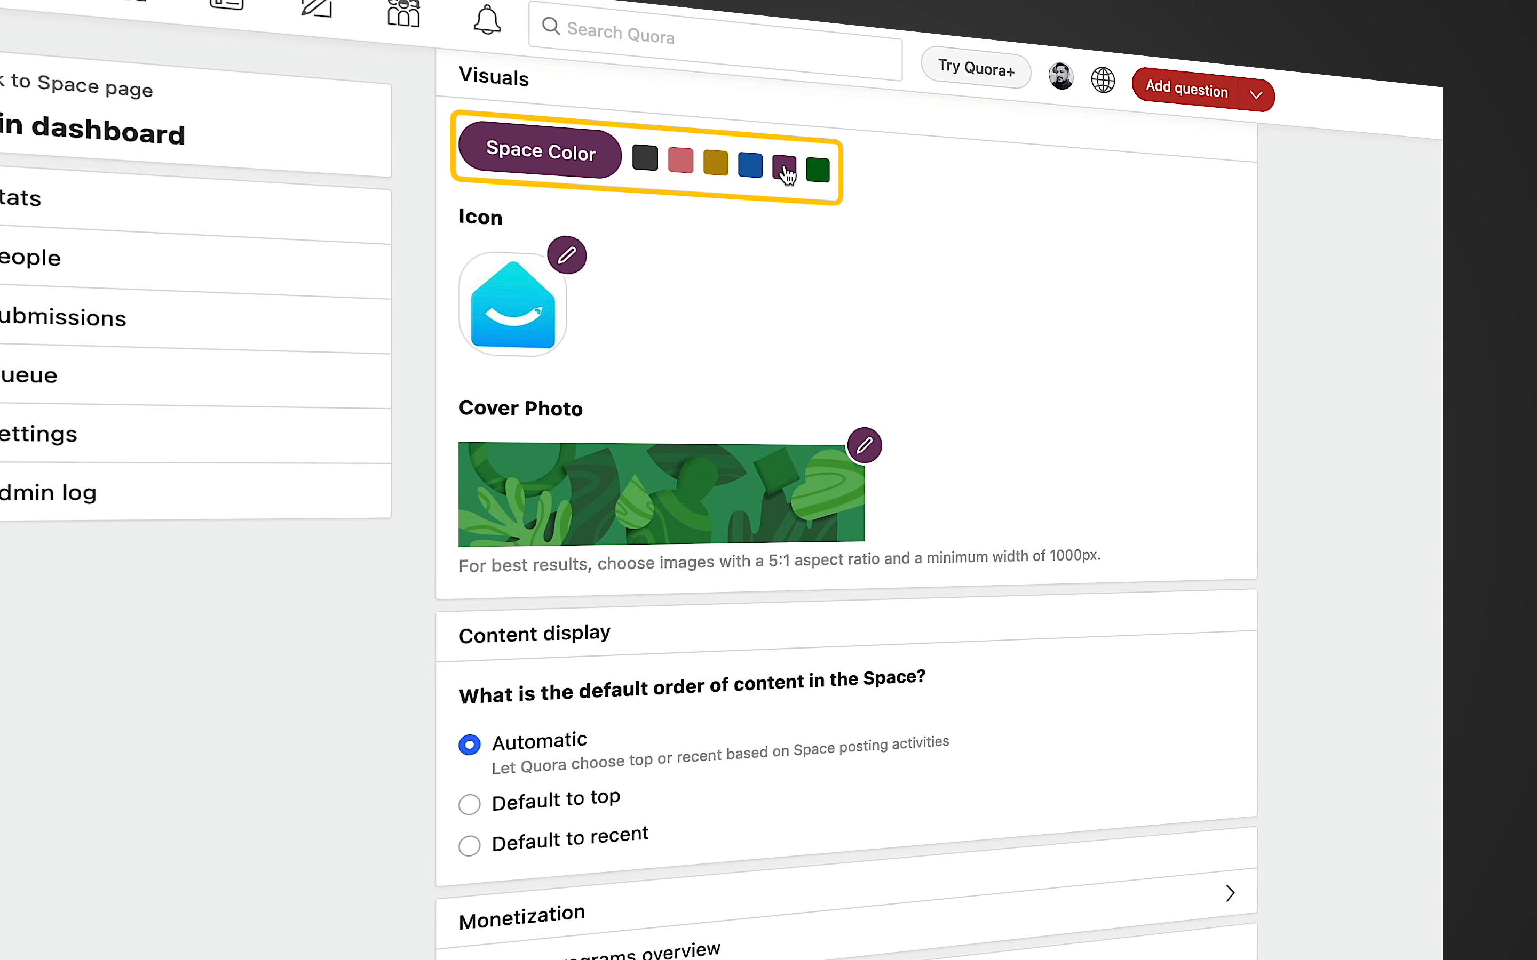
{"action": "left_click", "coordinate": [675, 167]}
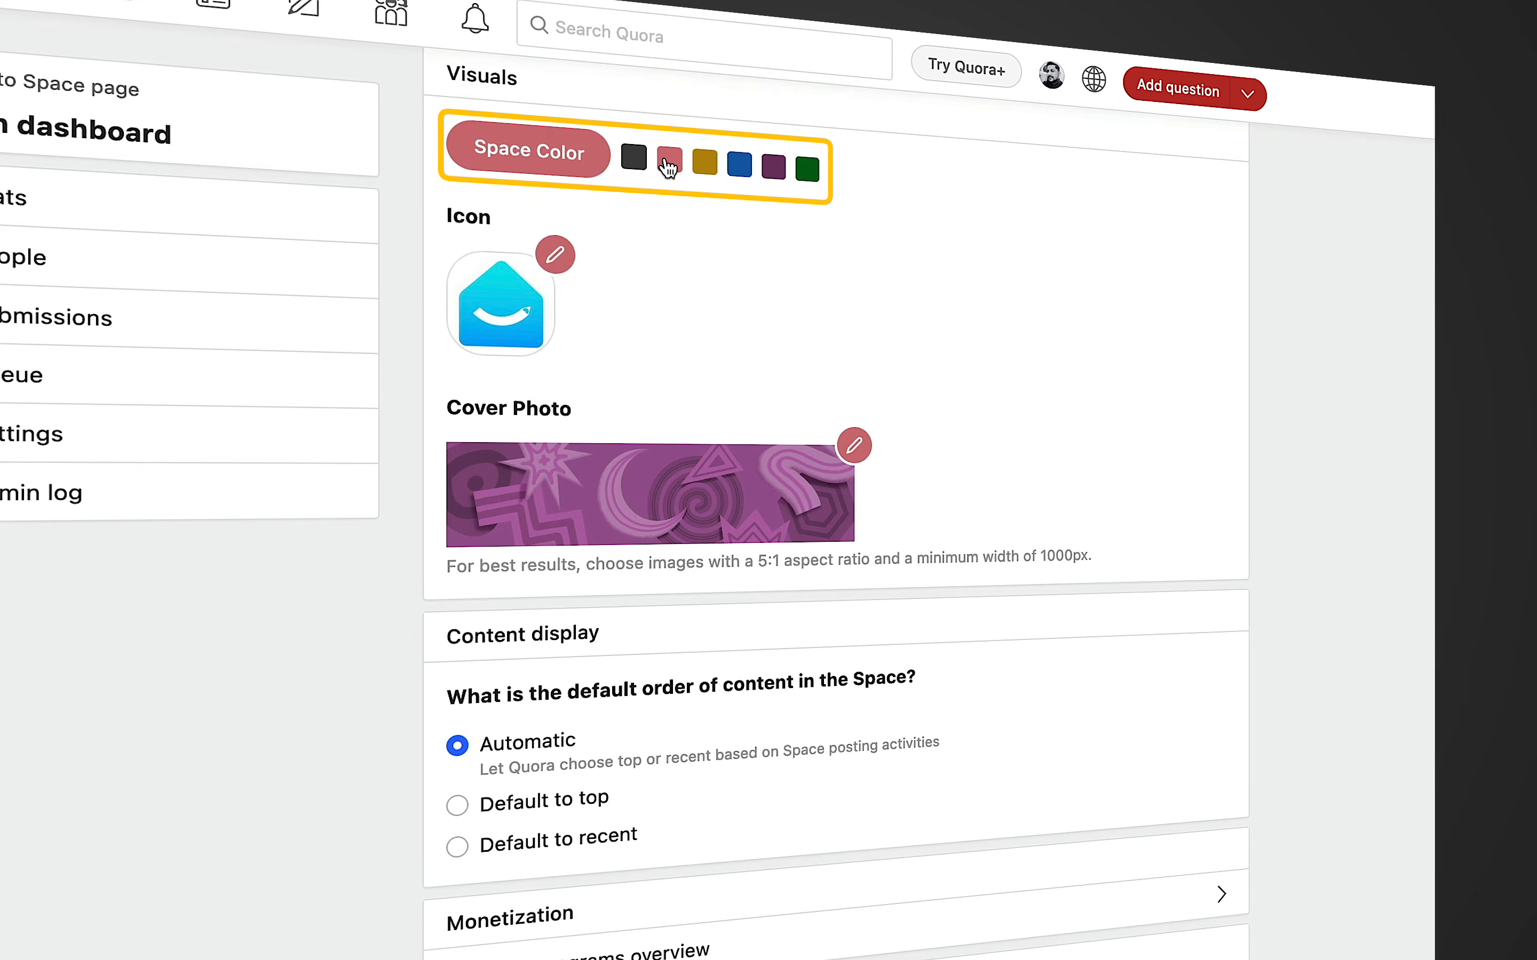
{"action": "left_click", "coordinate": [804, 173]}
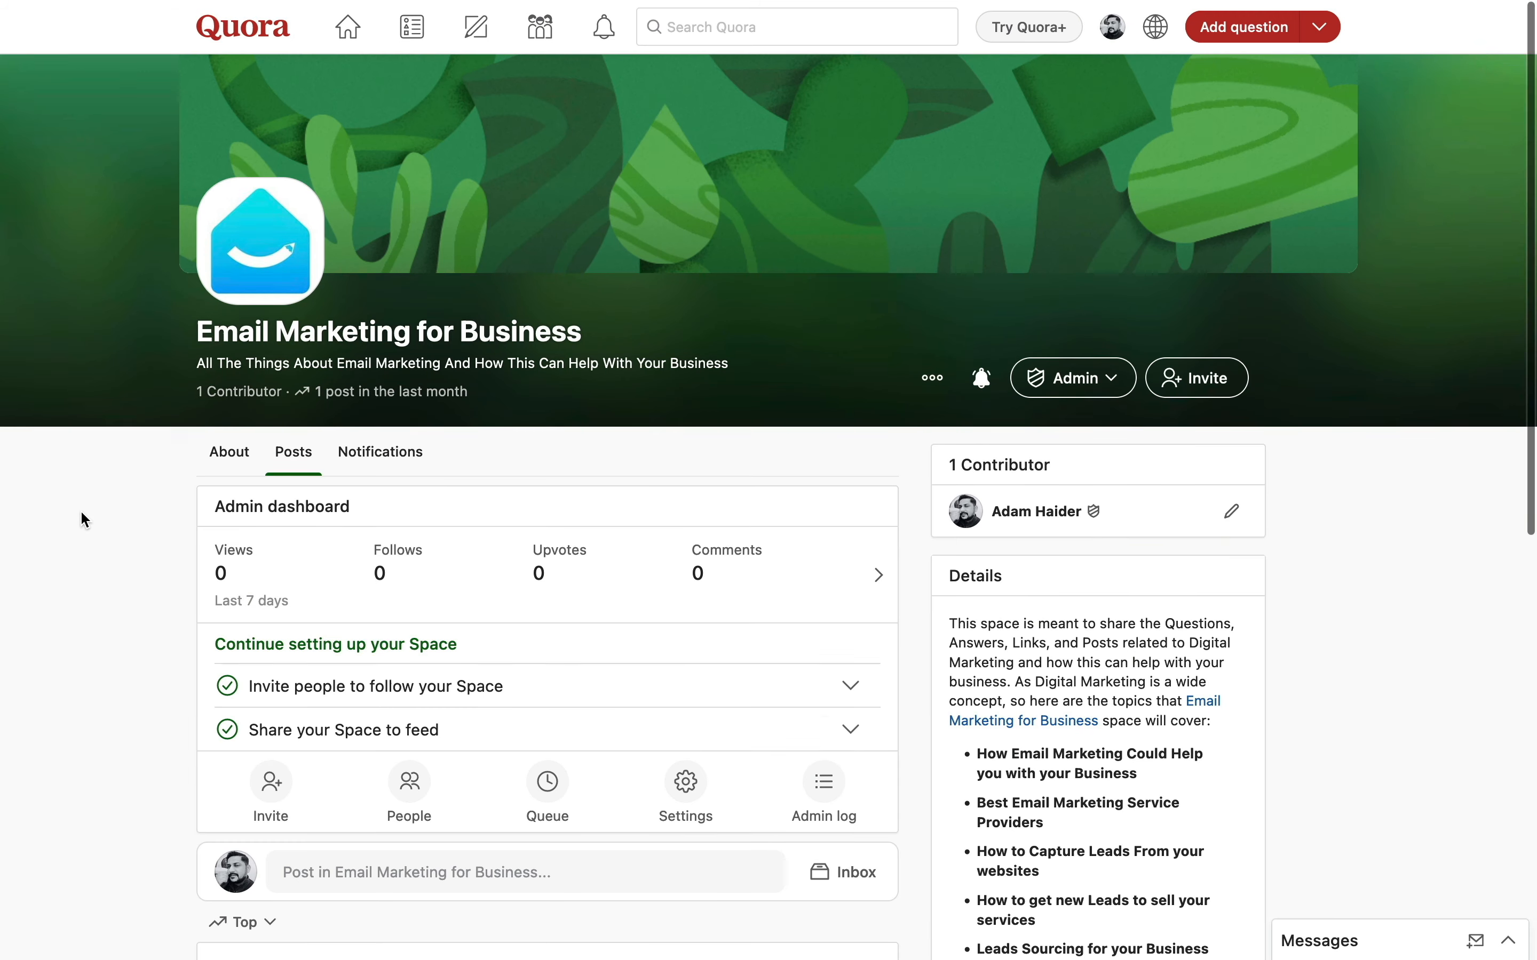
- Open the 'Post in Email Marketing for Business...' box to start a Create Post dialog
{"action": "scroll", "coordinate": [81, 519], "scroll_direction": "down", "scroll_amount": 5}
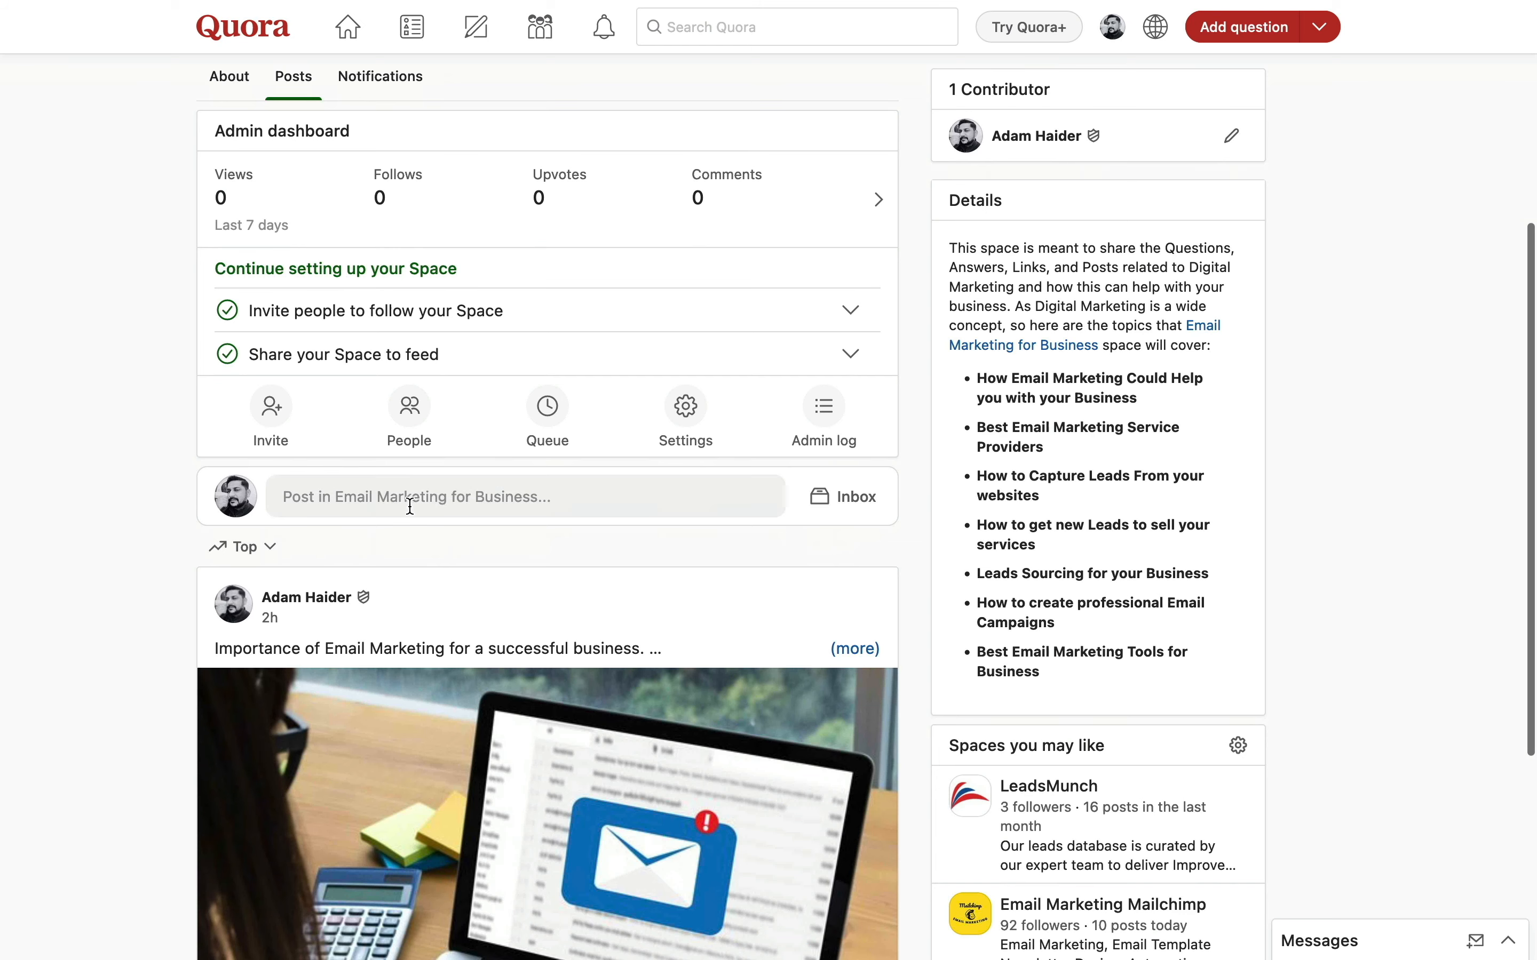
{"action": "left_click", "coordinate": [421, 499]}
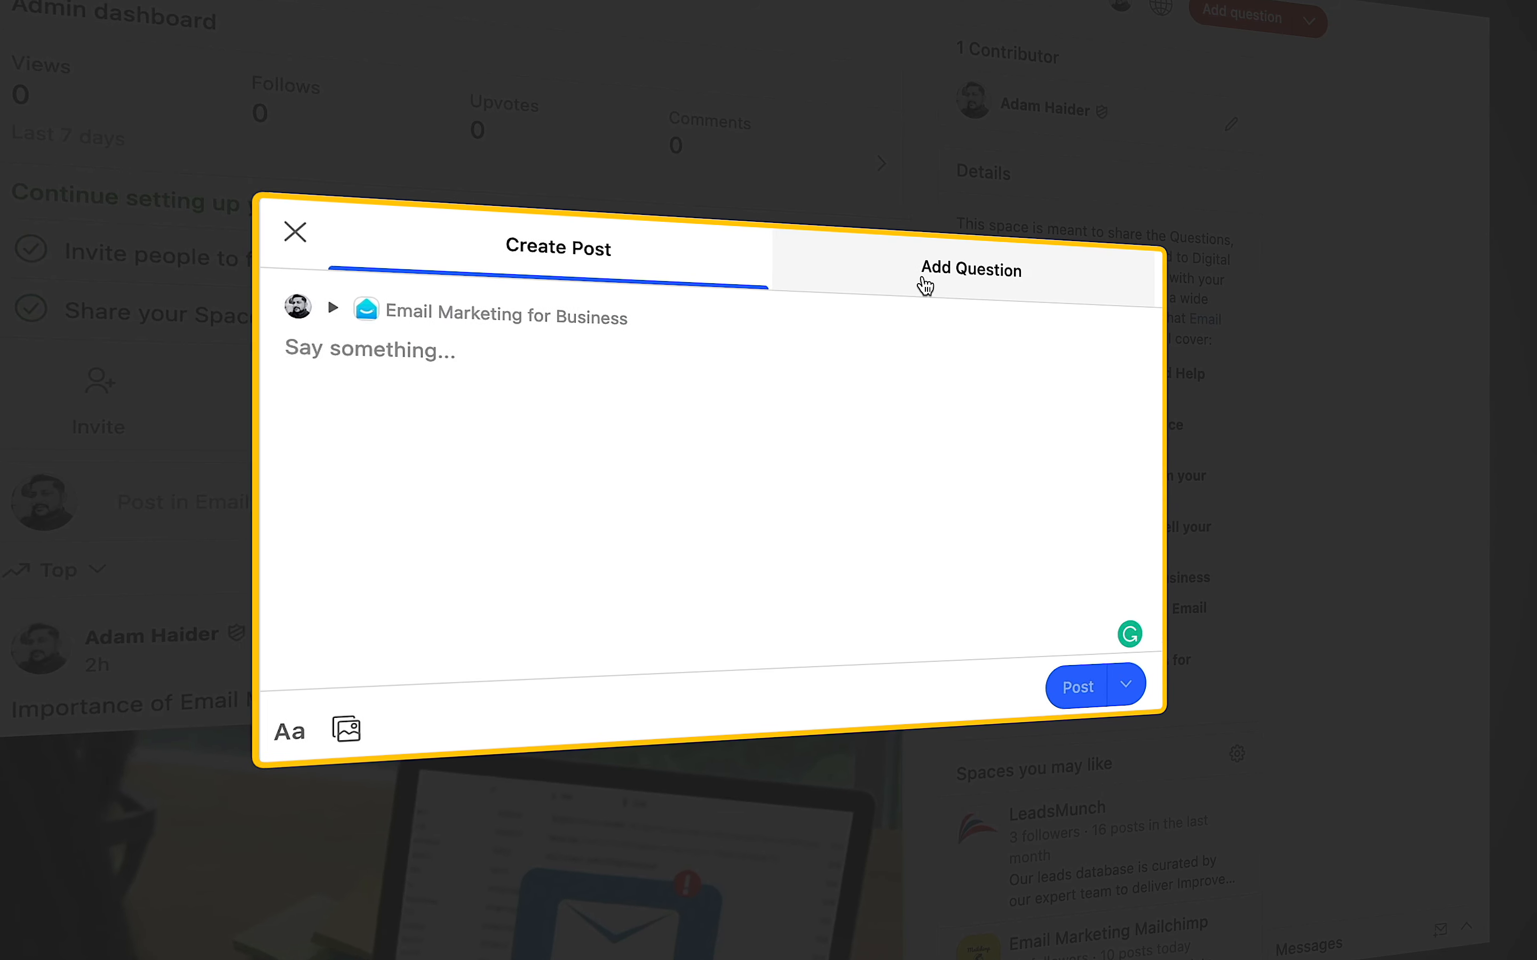
- Write the post 'this is my first post...' and add it to the Space's queue
{"action": "left_click", "coordinate": [923, 284]}
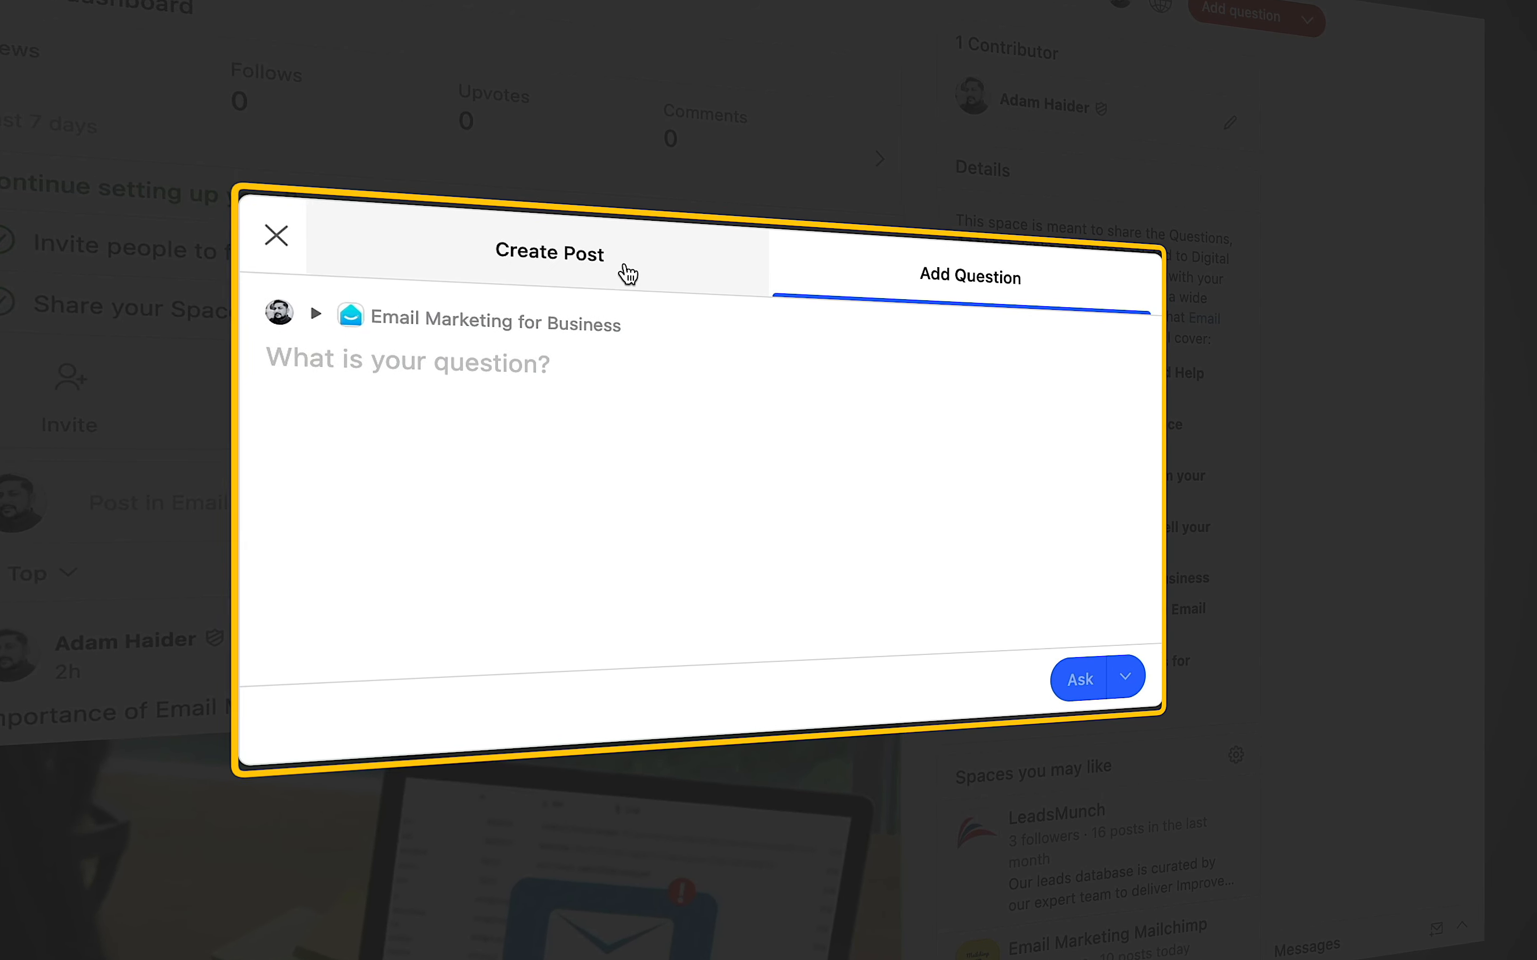
{"action": "left_click", "coordinate": [624, 274]}
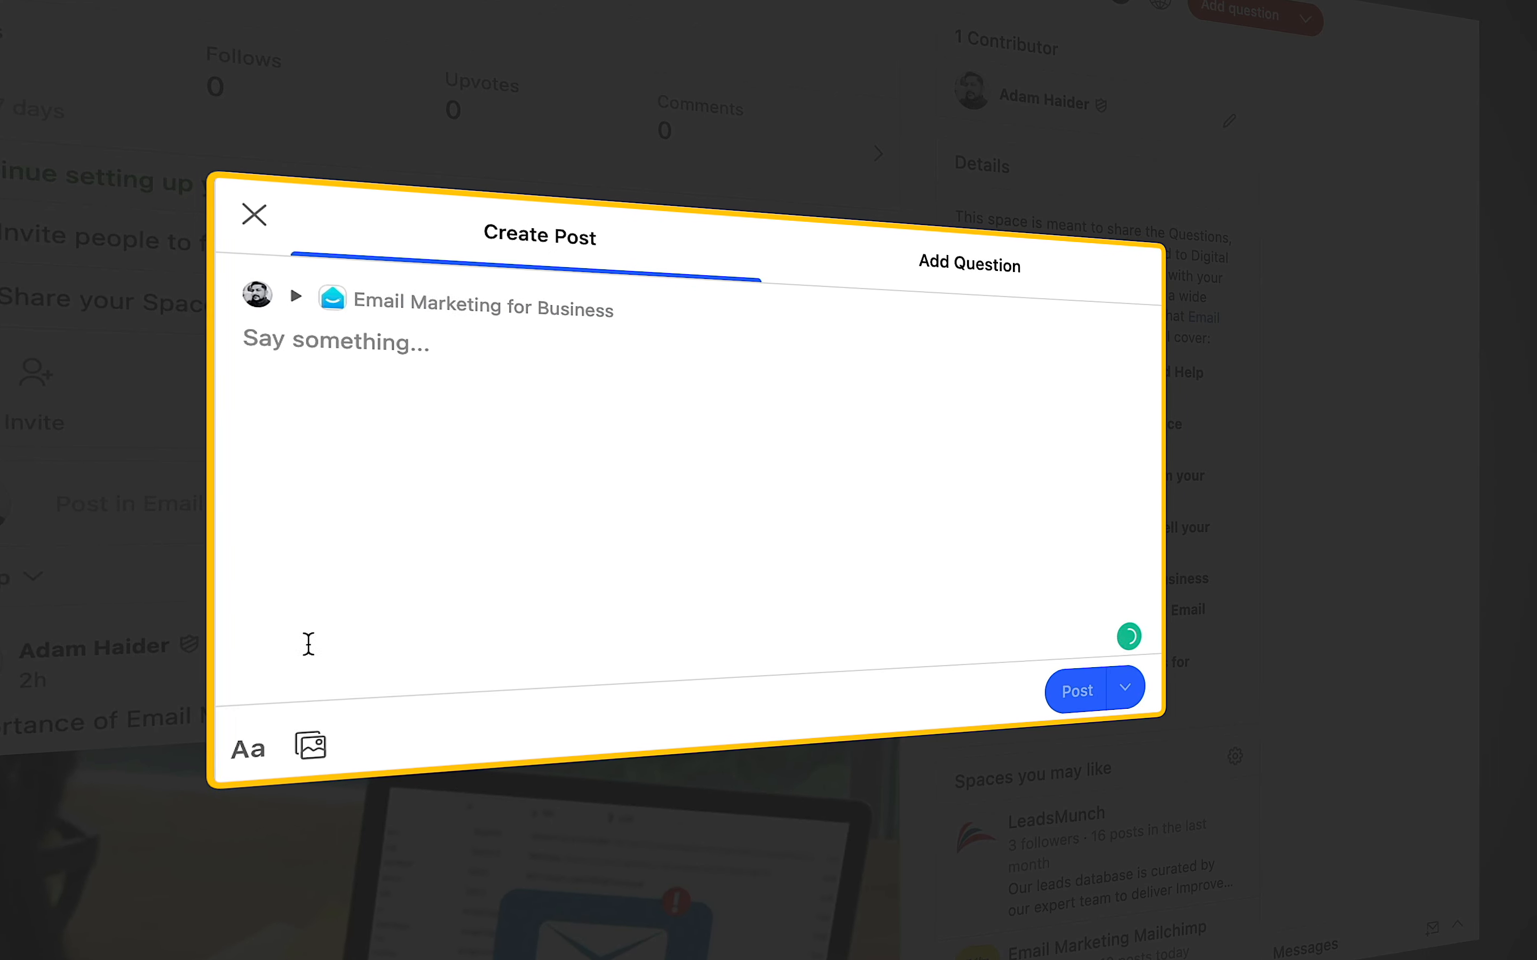
{"action": "left_click", "coordinate": [237, 776]}
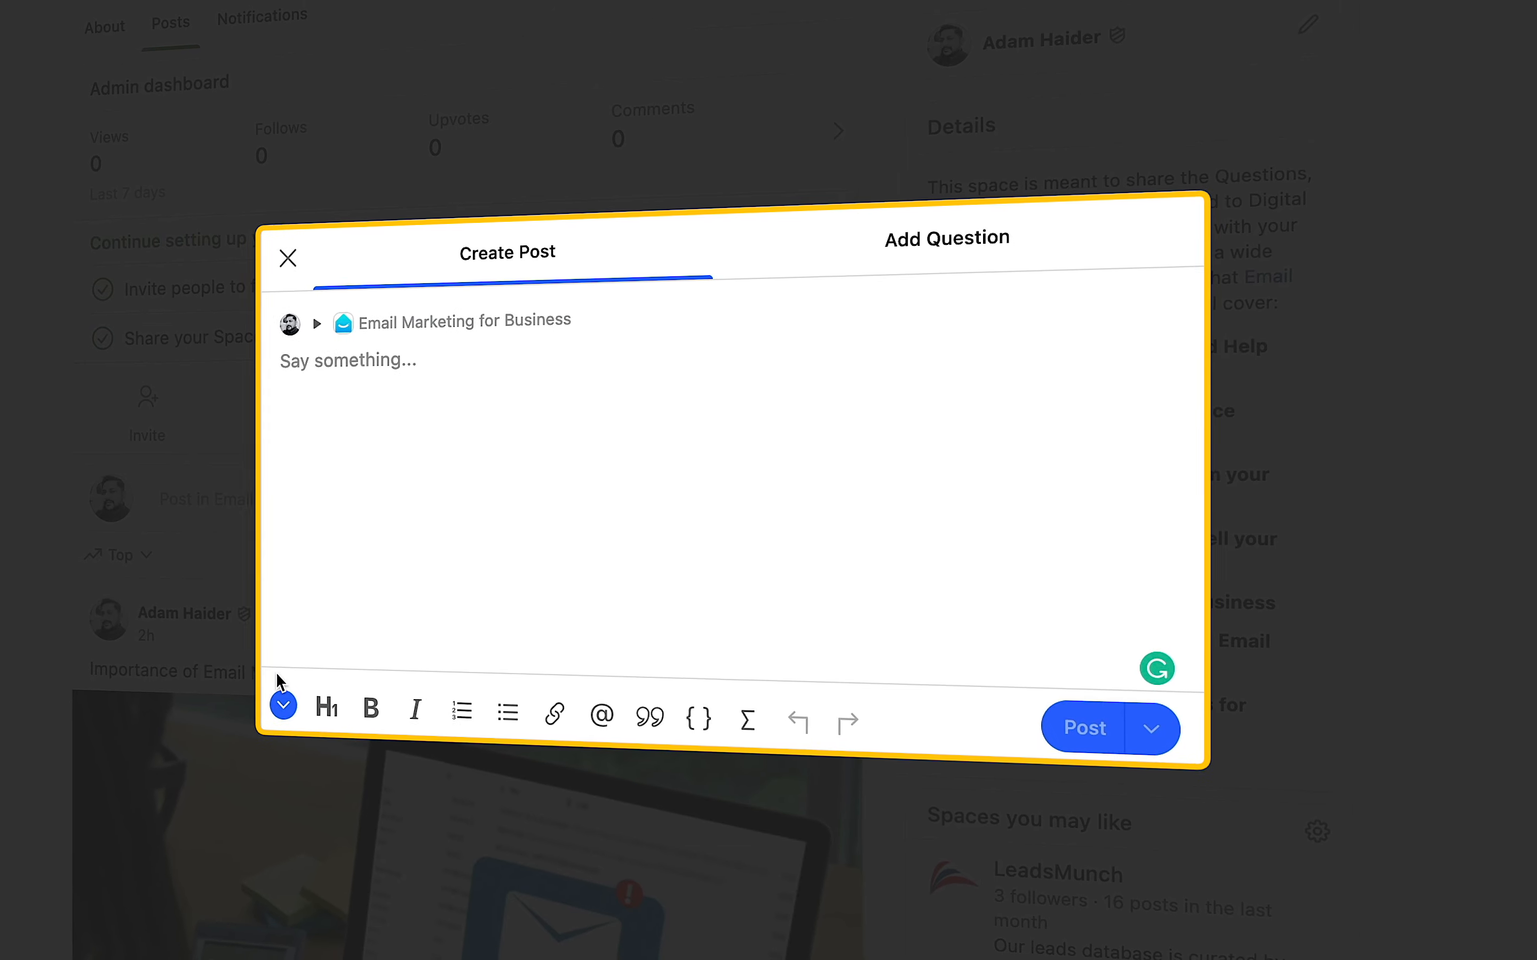
{"action": "left_click", "coordinate": [273, 713]}
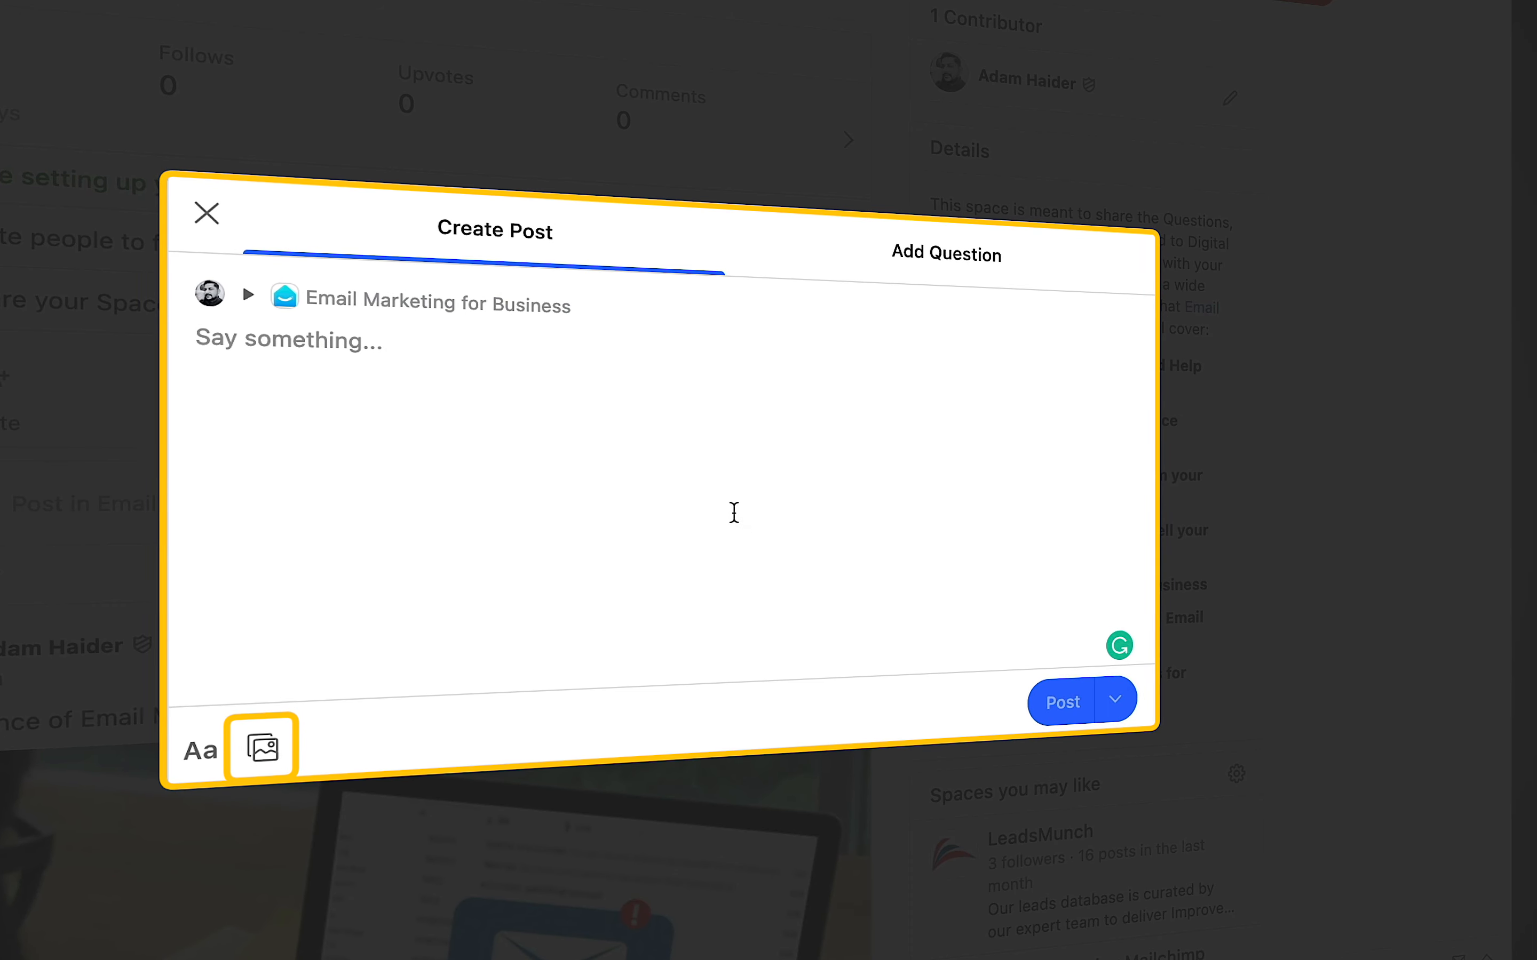
{"action": "type", "text": "this is my first post..."}
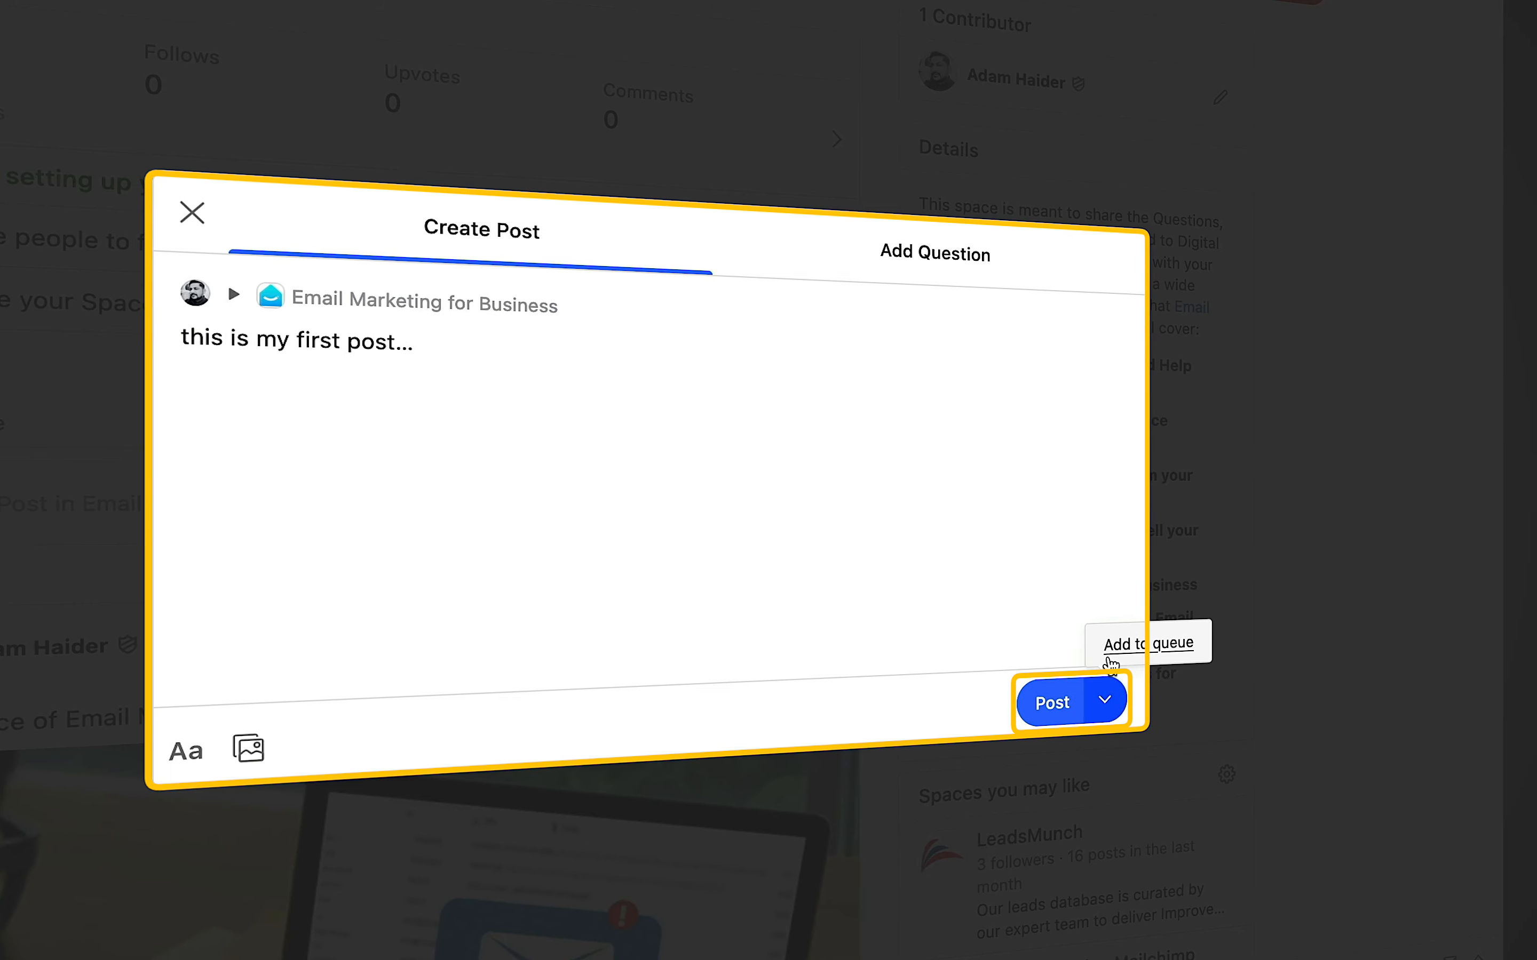
{"action": "left_click", "coordinate": [1112, 660]}
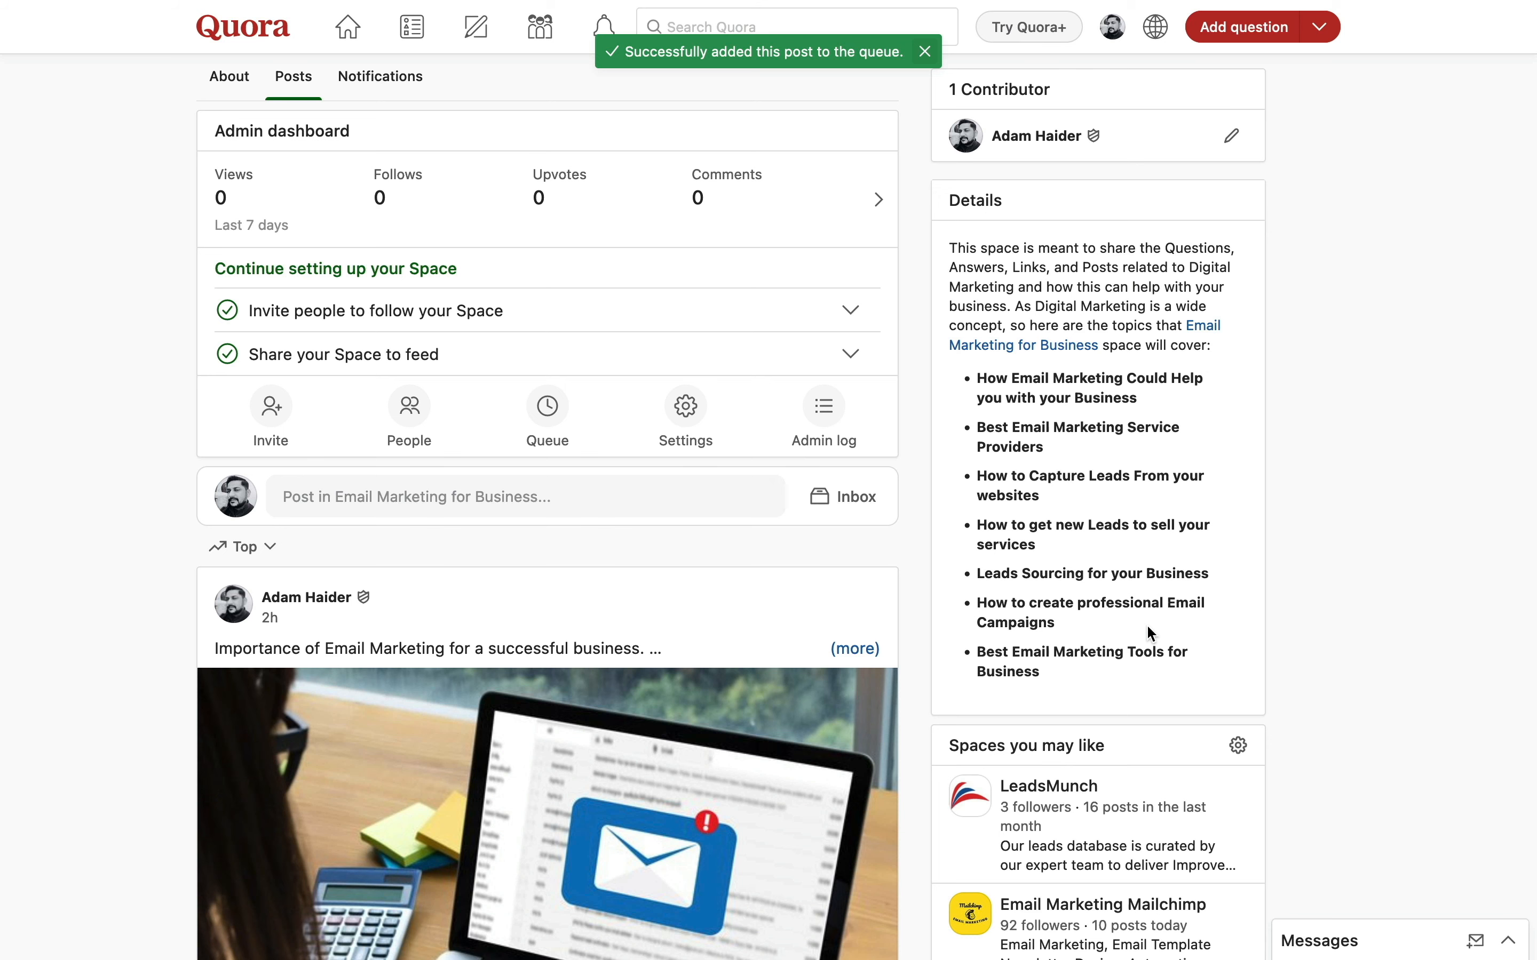
- Open the Space's admin Settings showing its name, description, URL 'emailmarketingforbusiness' and Details
{"action": "scroll", "coordinate": [546, 672], "scroll_direction": "up", "scroll_amount": 5}
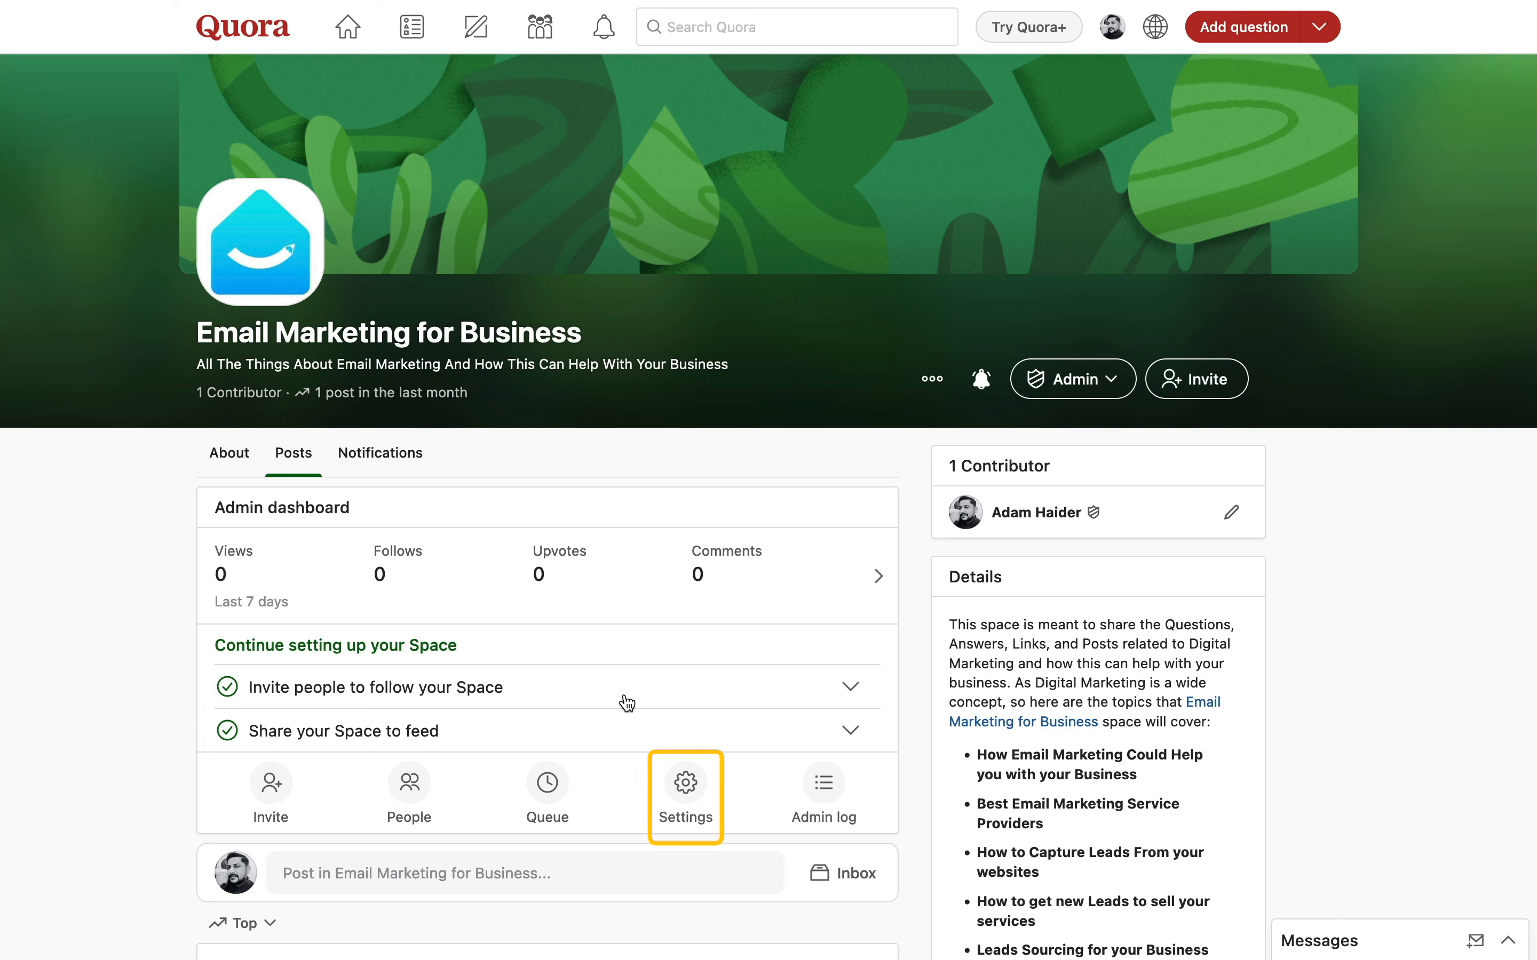
{"action": "left_click", "coordinate": [695, 797]}
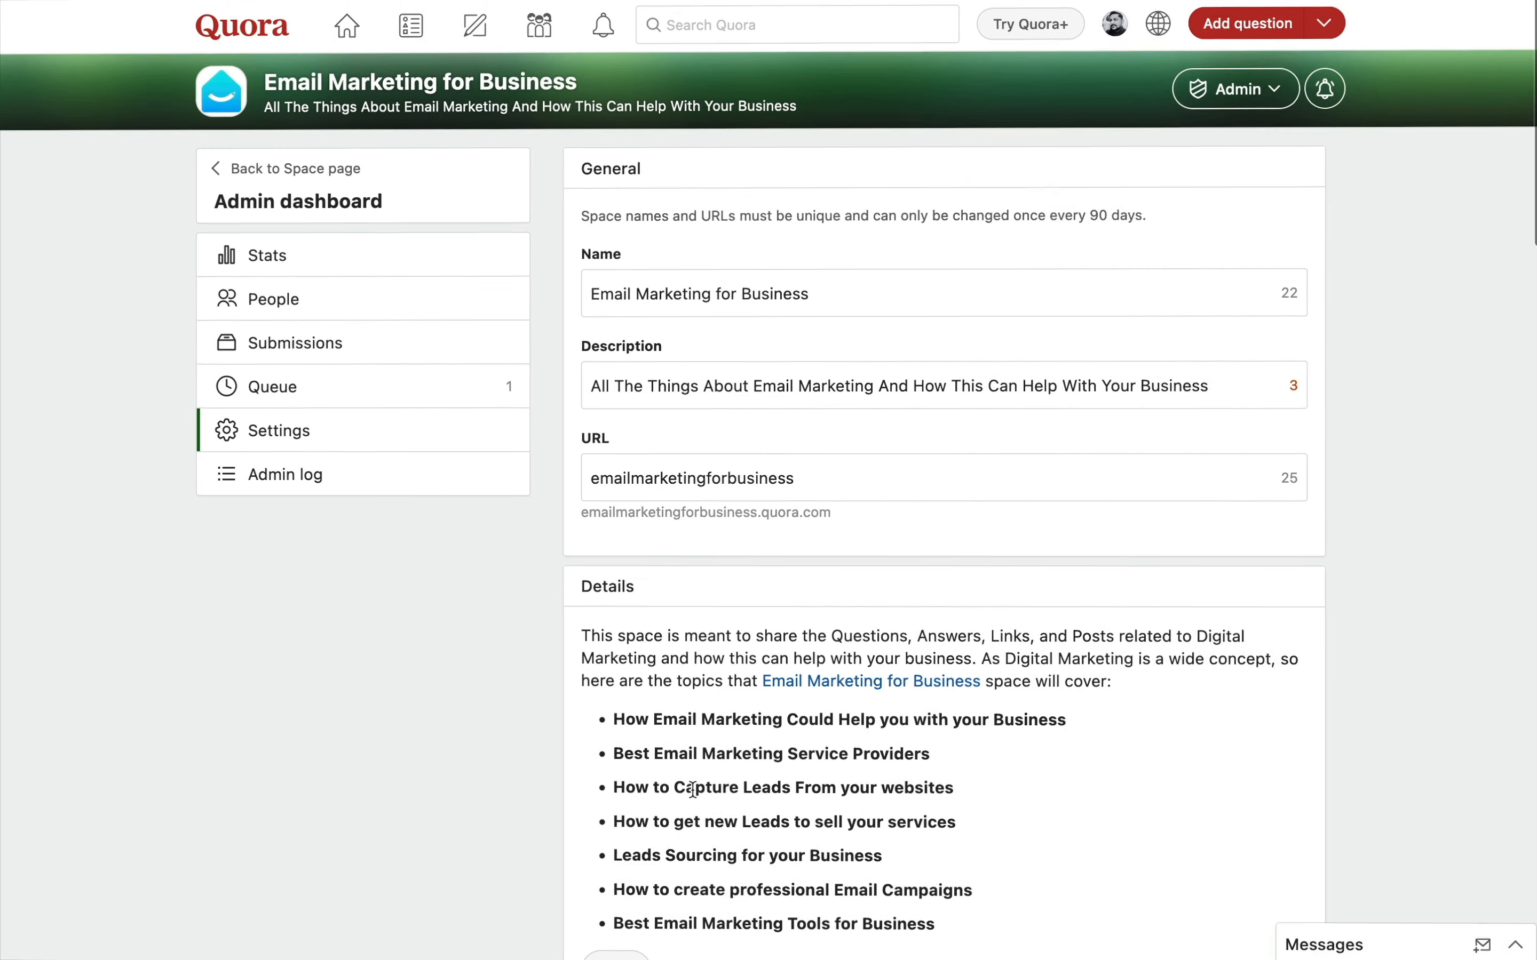